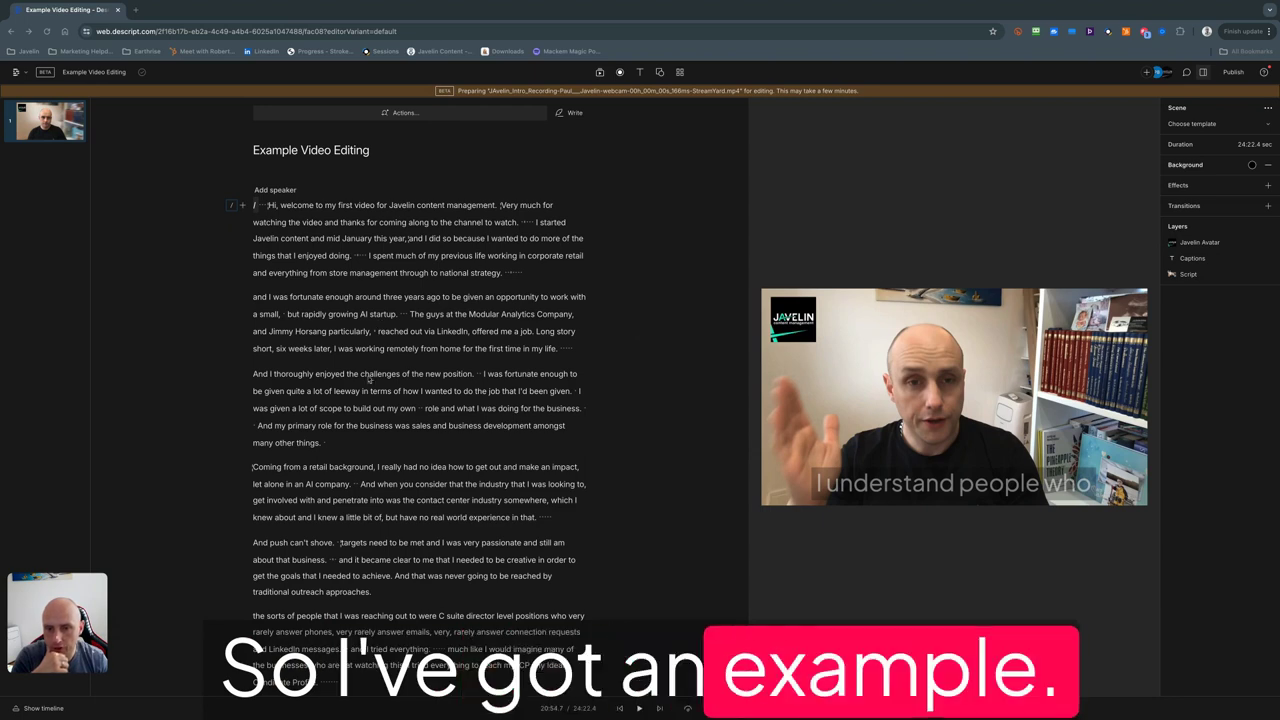
# Enable multiple compositions, duplicate 'Example Video Editing', and open the copy at 'I spent much of'.
pyautogui.click(112, 73)
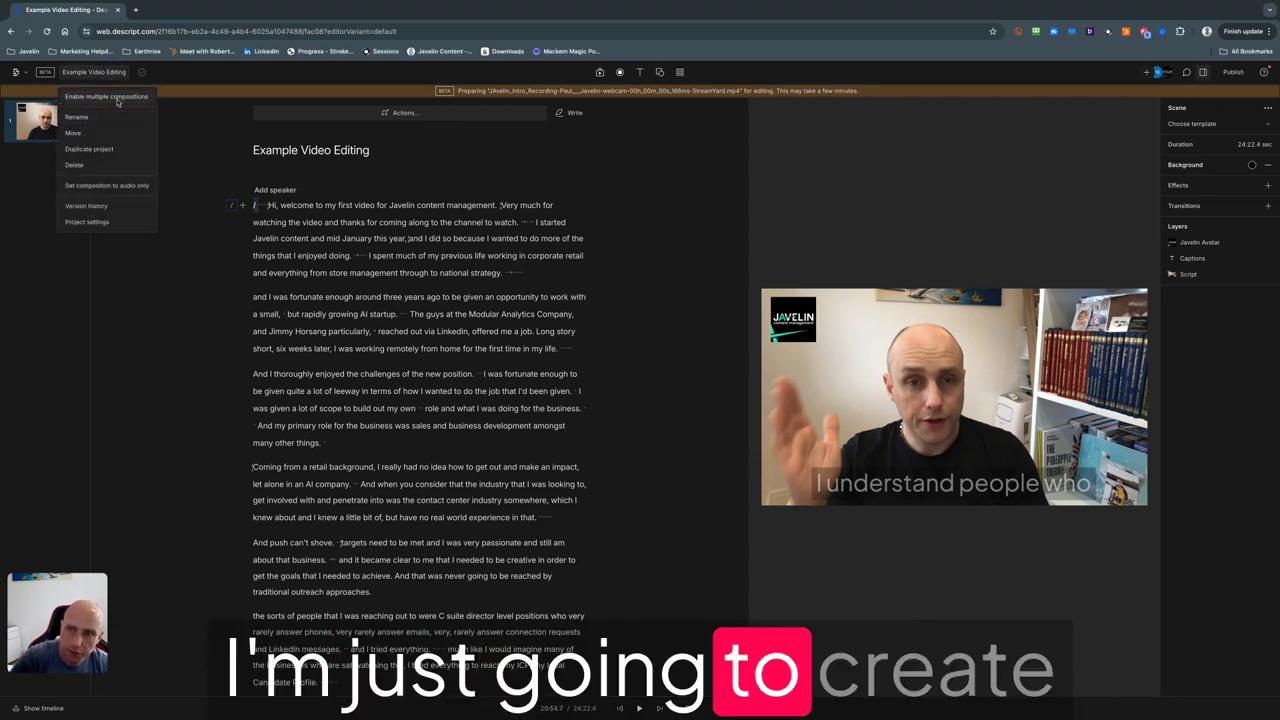
pyautogui.click(115, 97)
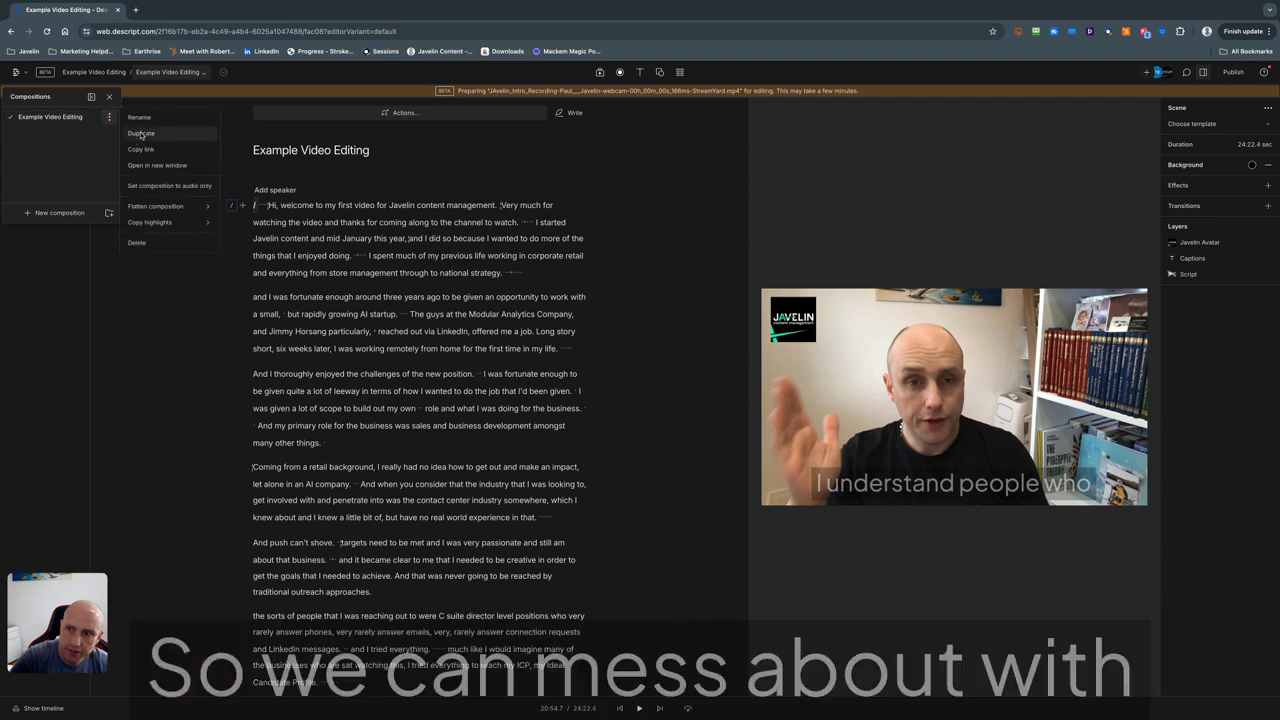
pyautogui.click(140, 133)
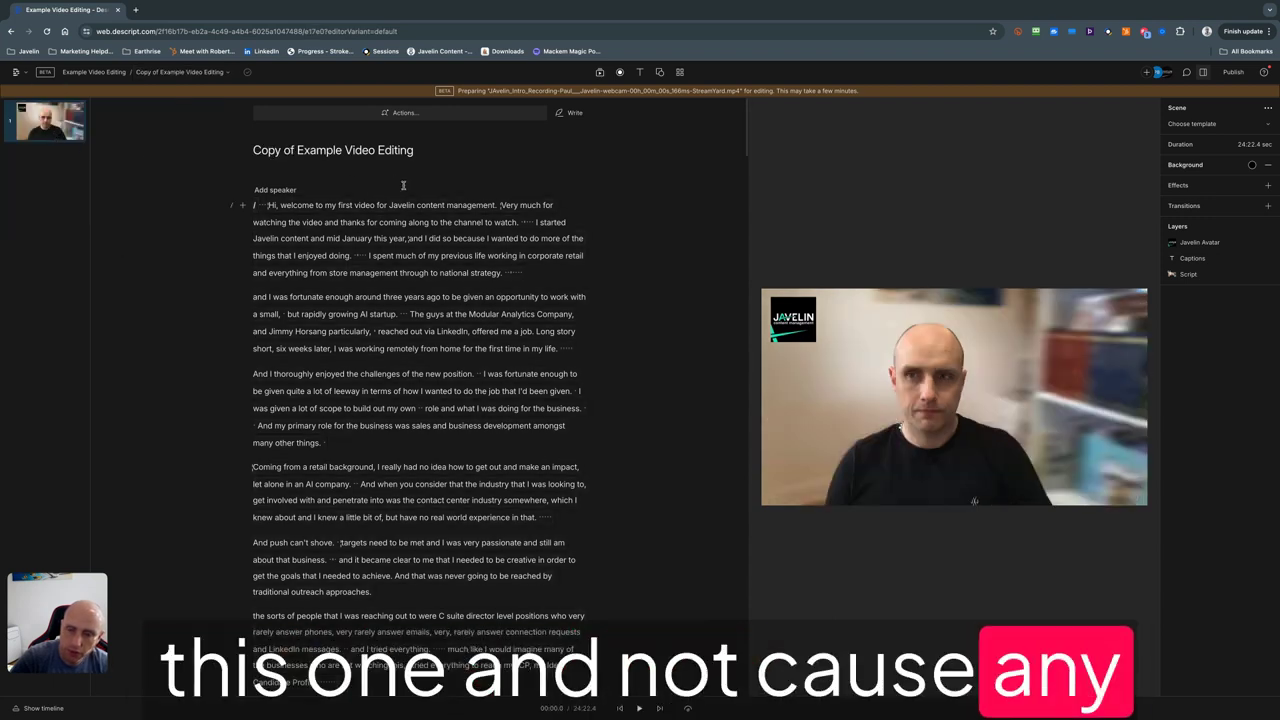
pyautogui.click(421, 255)
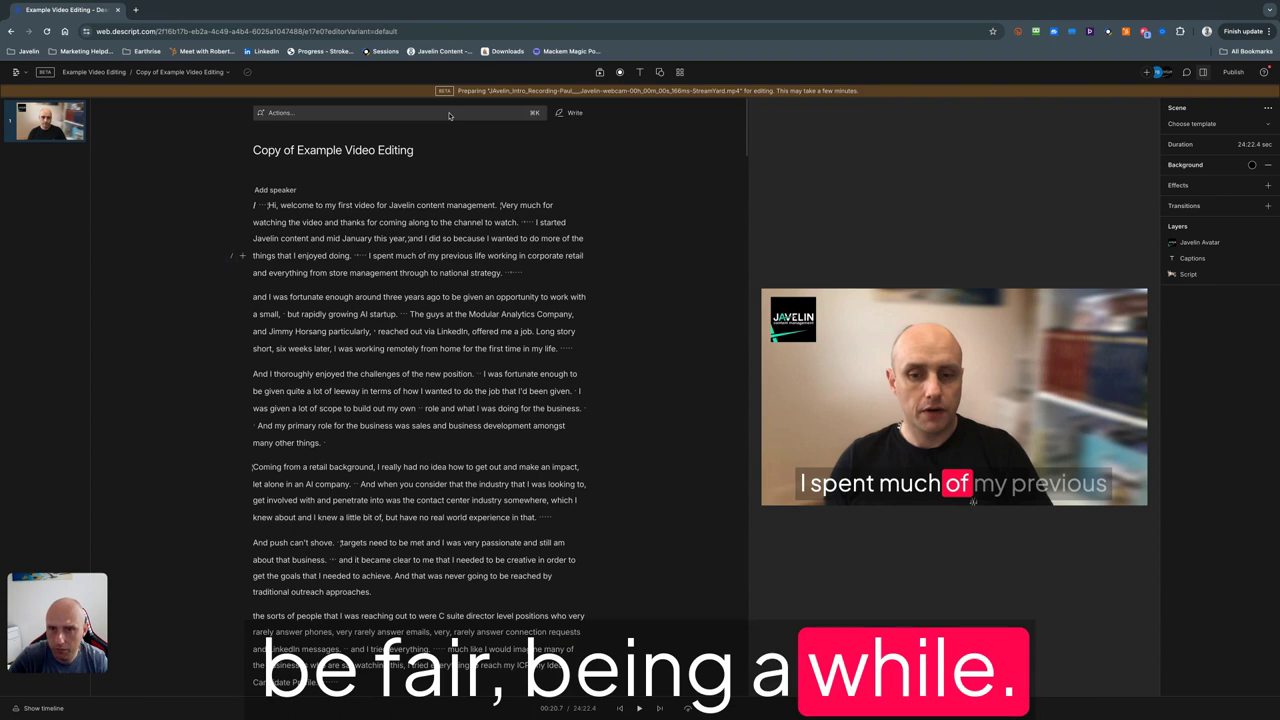
pyautogui.click(449, 113)
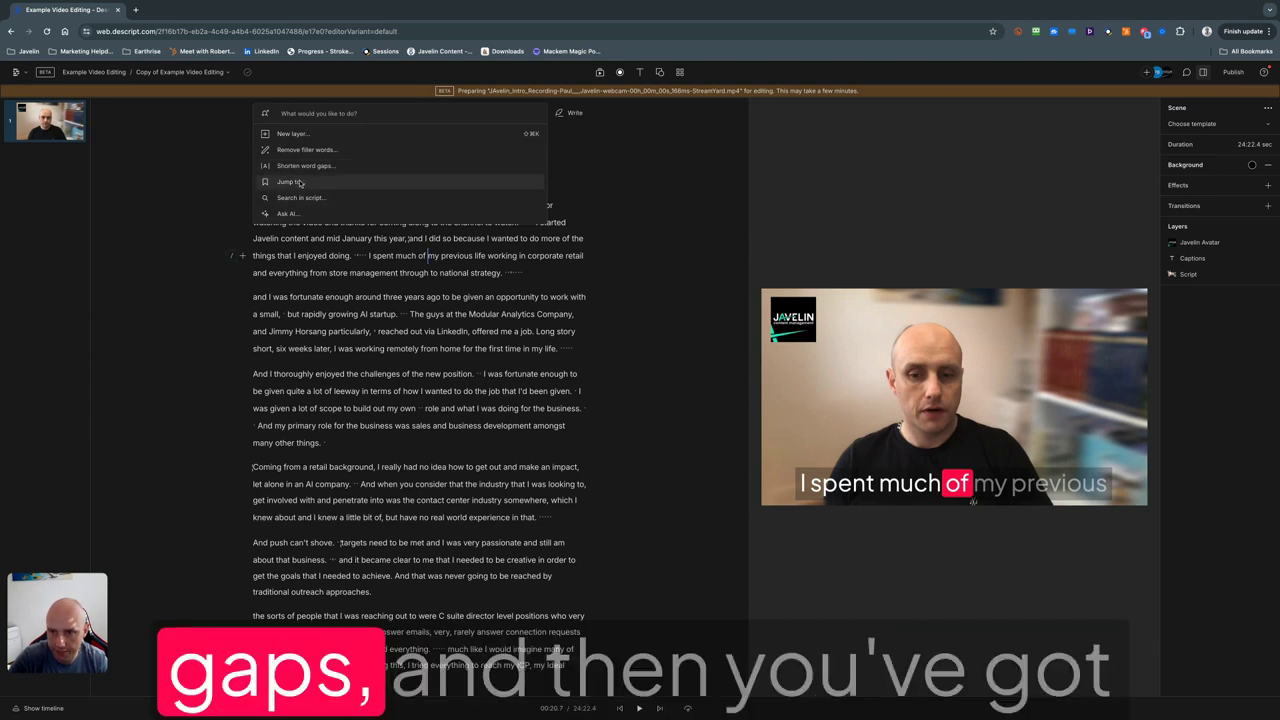
pyautogui.click(291, 214)
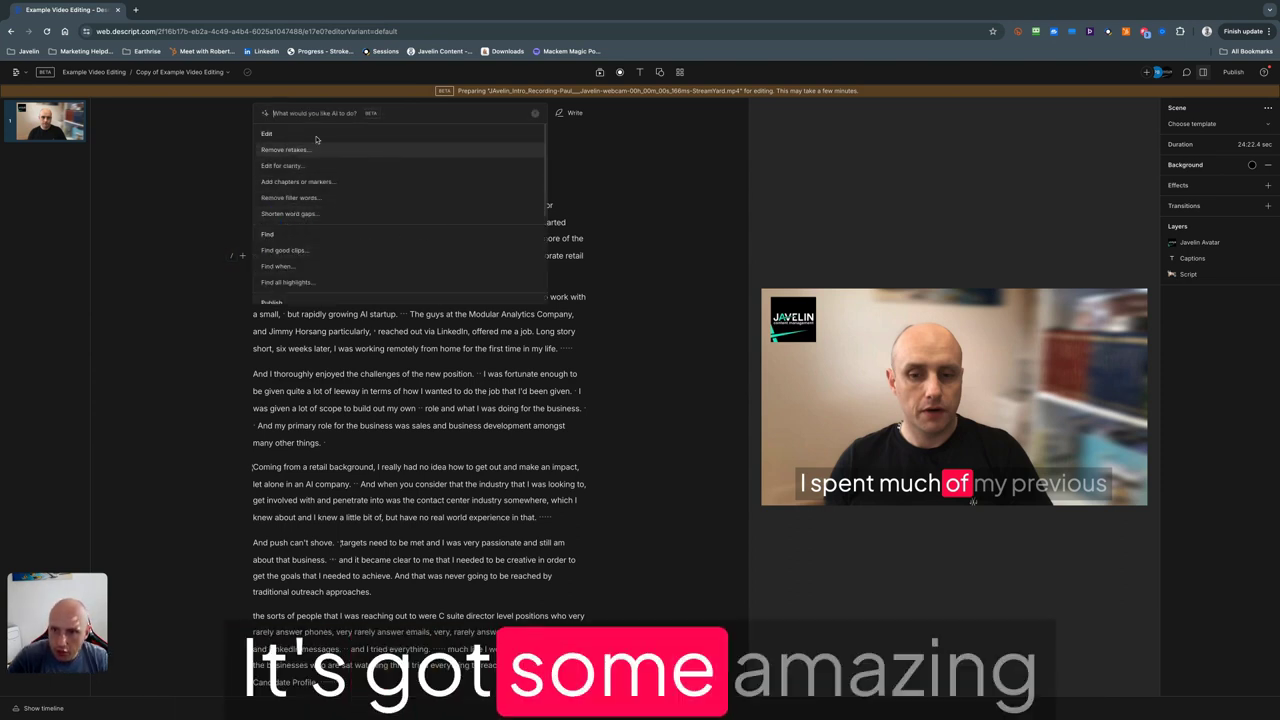
pyautogui.scroll(-3, 333, 214)
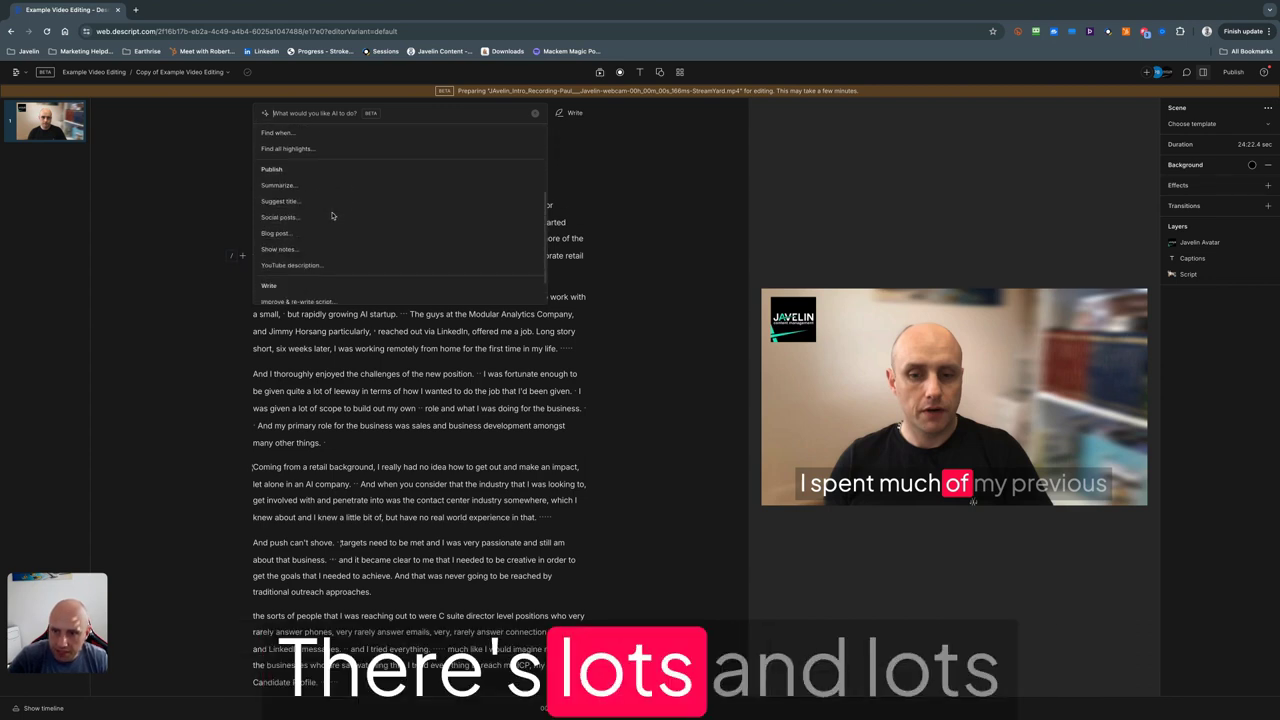
pyautogui.scroll(-2, 333, 215)
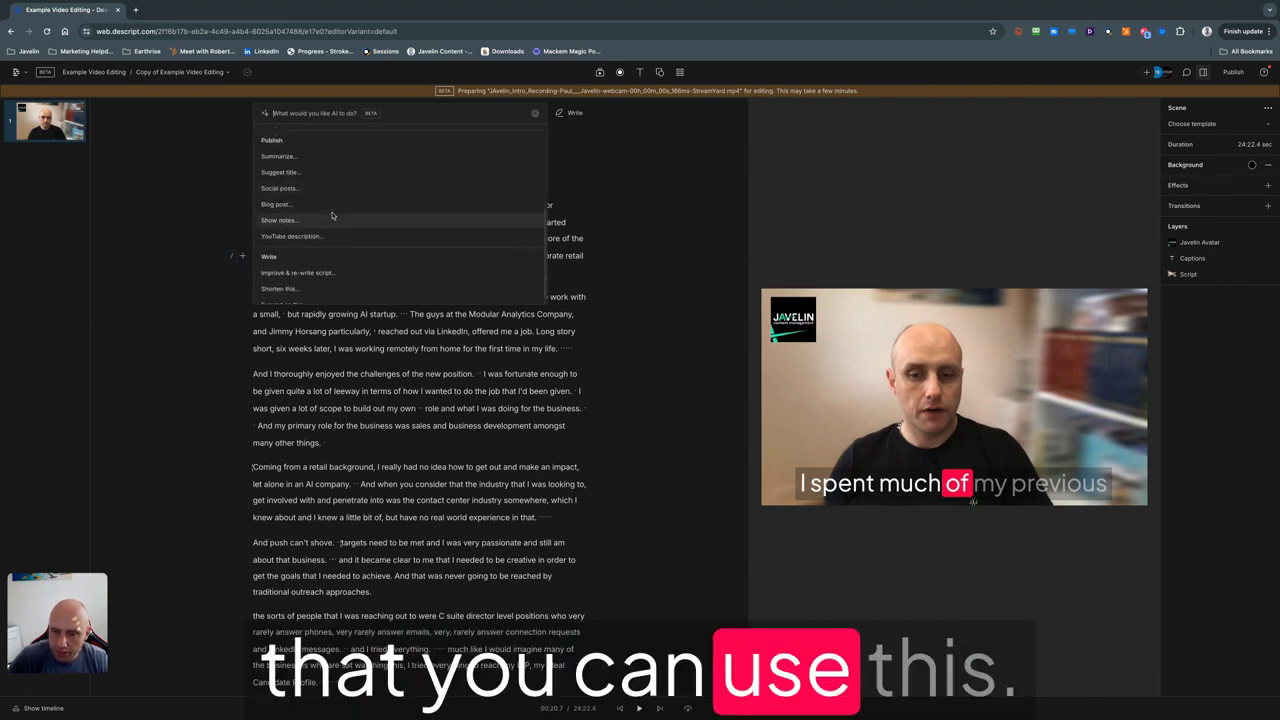
pyautogui.scroll(5, 333, 210)
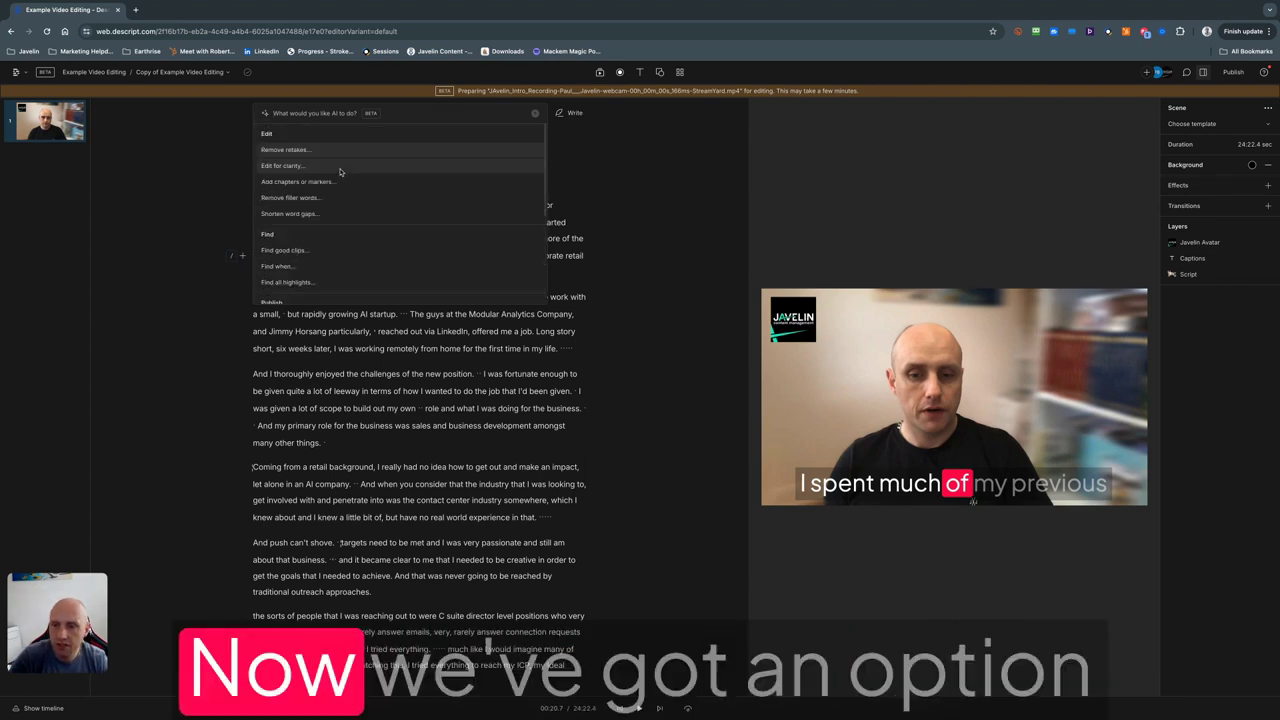
pyautogui.click(403, 343)
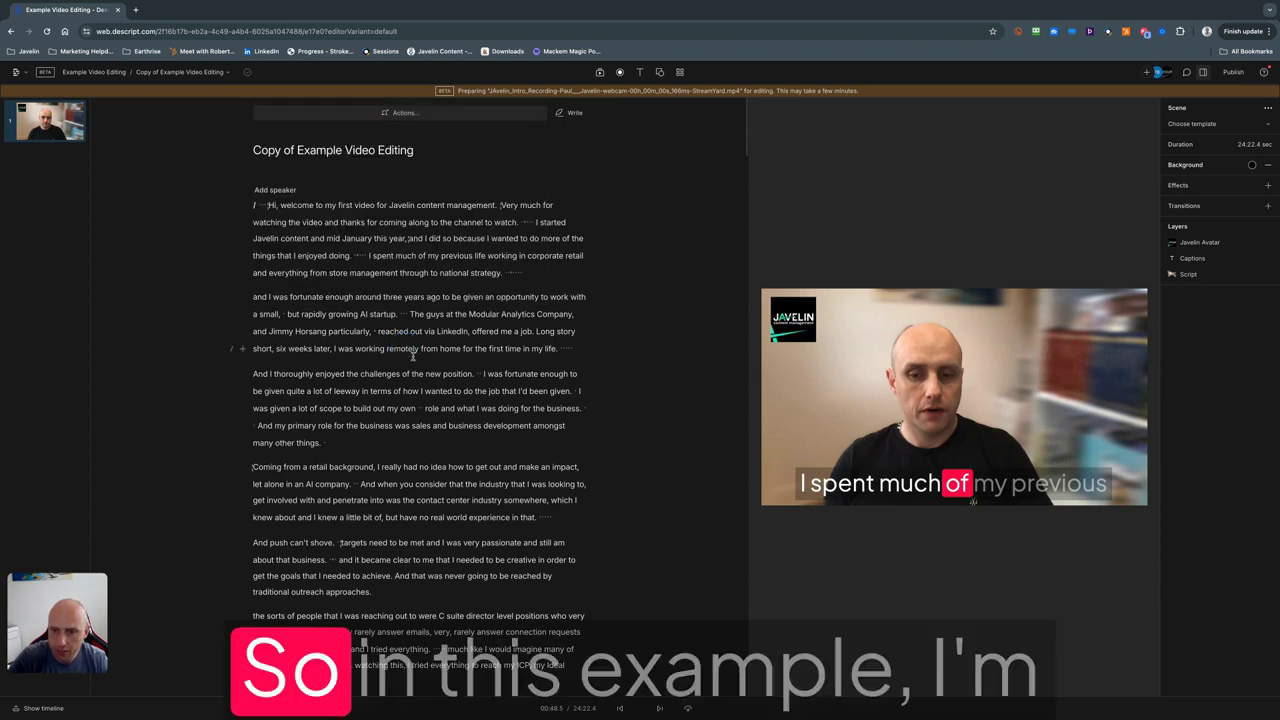
# Rewrite the networking and live-show paragraphs with AI 'Edit for clarity' and copy the edits to a new composition.
pyautogui.scroll(-2, 406, 375)
pyautogui.scroll(-6, 408, 384)
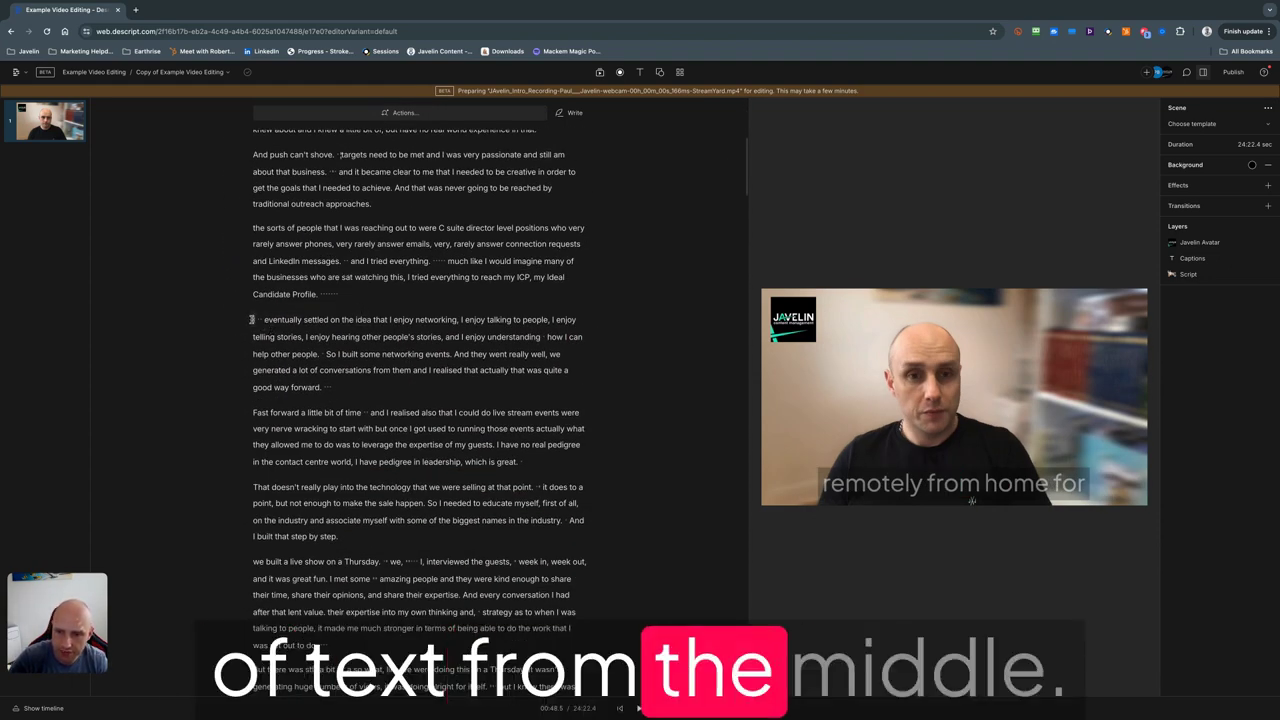
pyautogui.moveTo(254, 320); pyautogui.dragTo(540, 580)
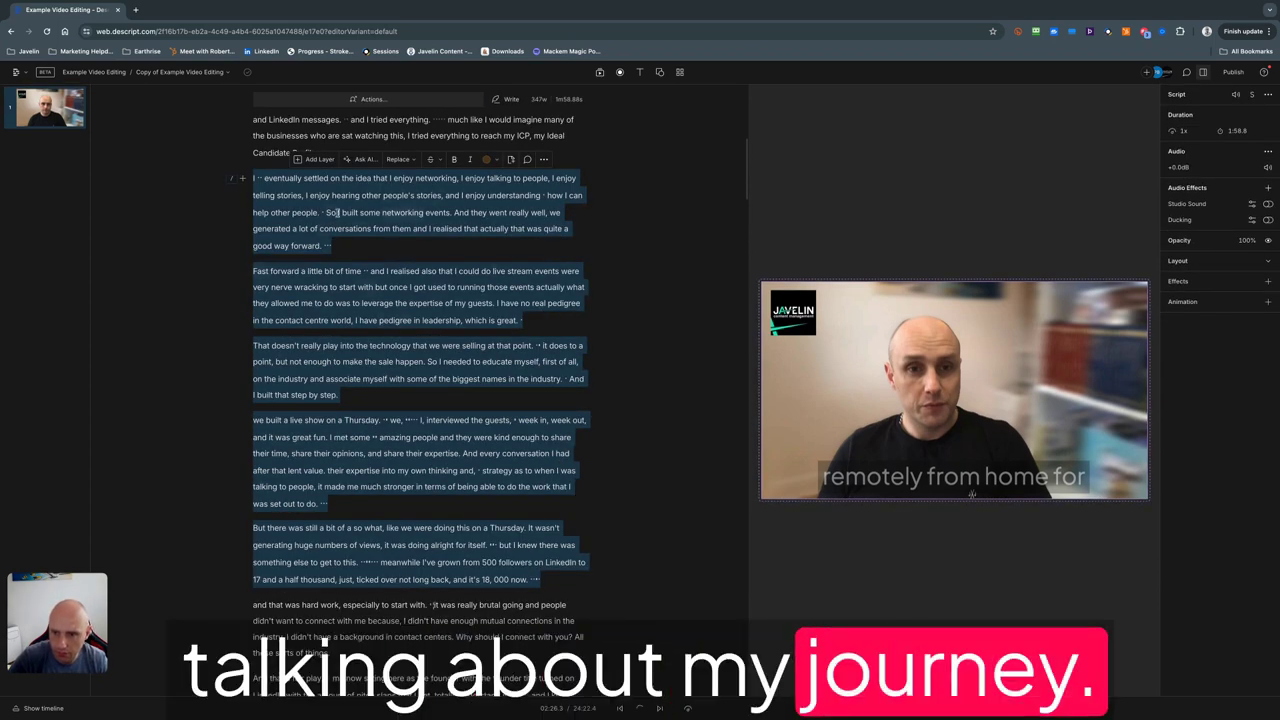
pyautogui.click(362, 159)
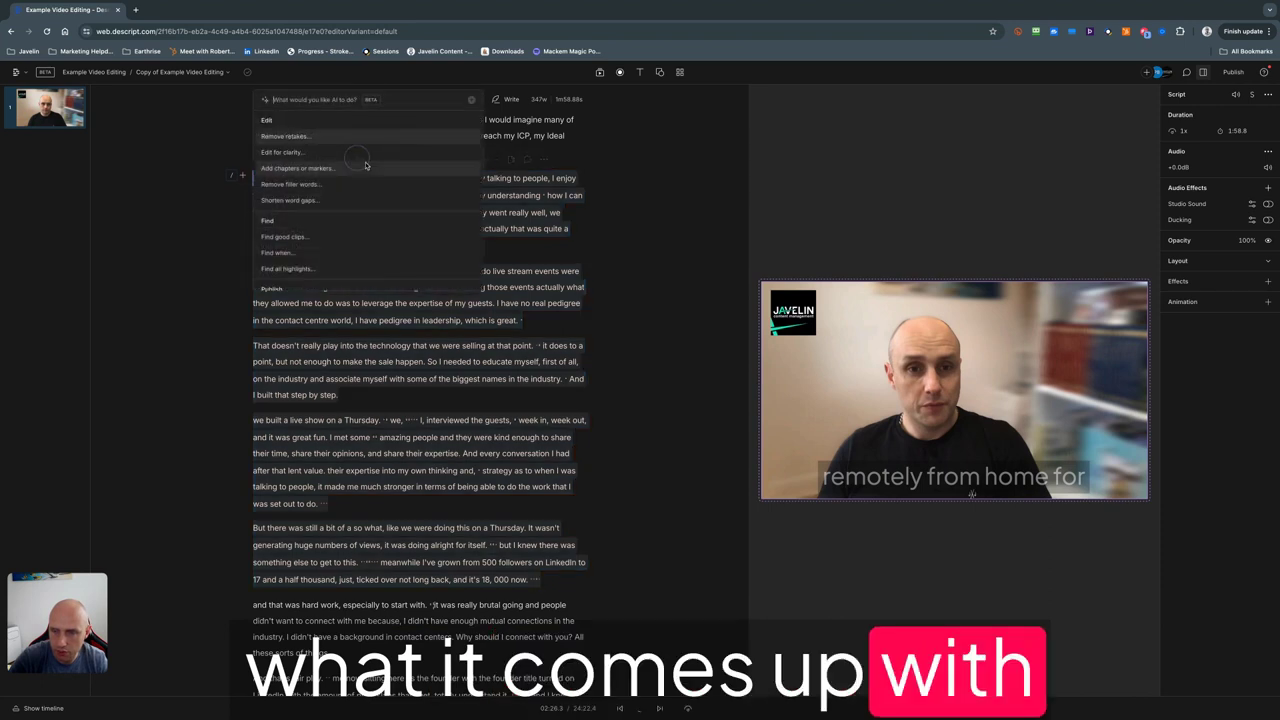
pyautogui.click(332, 152)
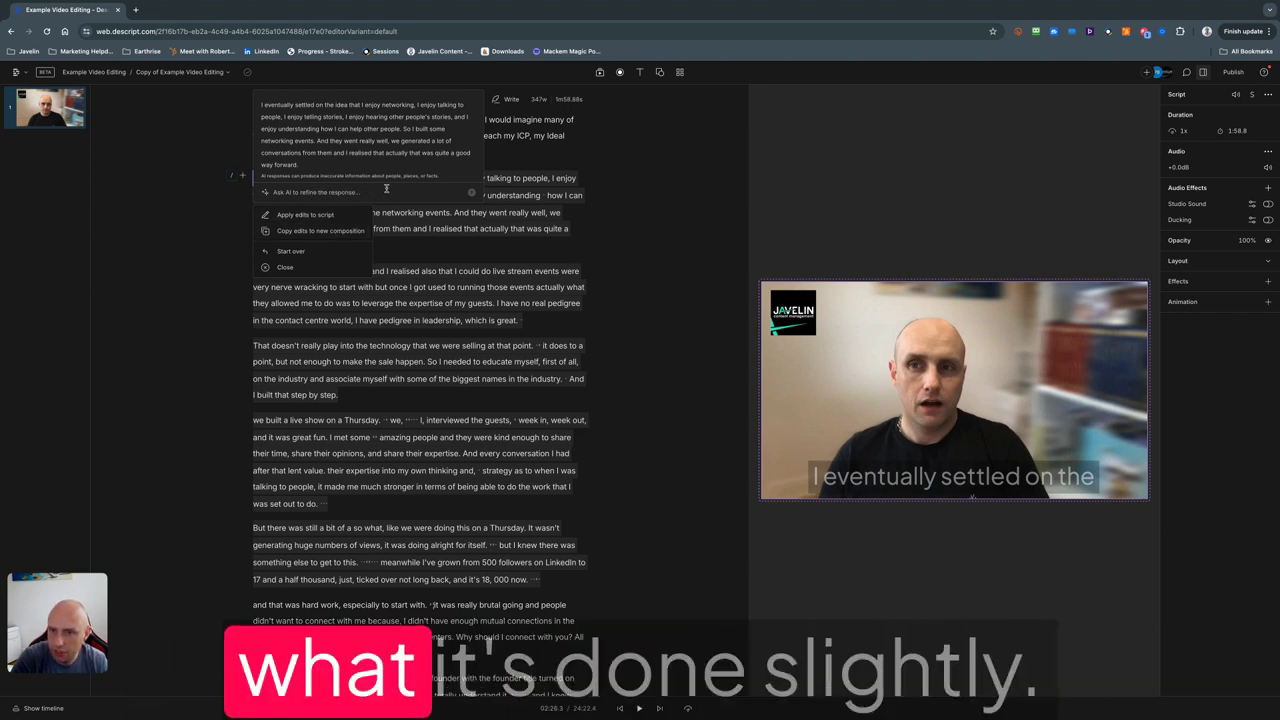
pyautogui.click(321, 231)
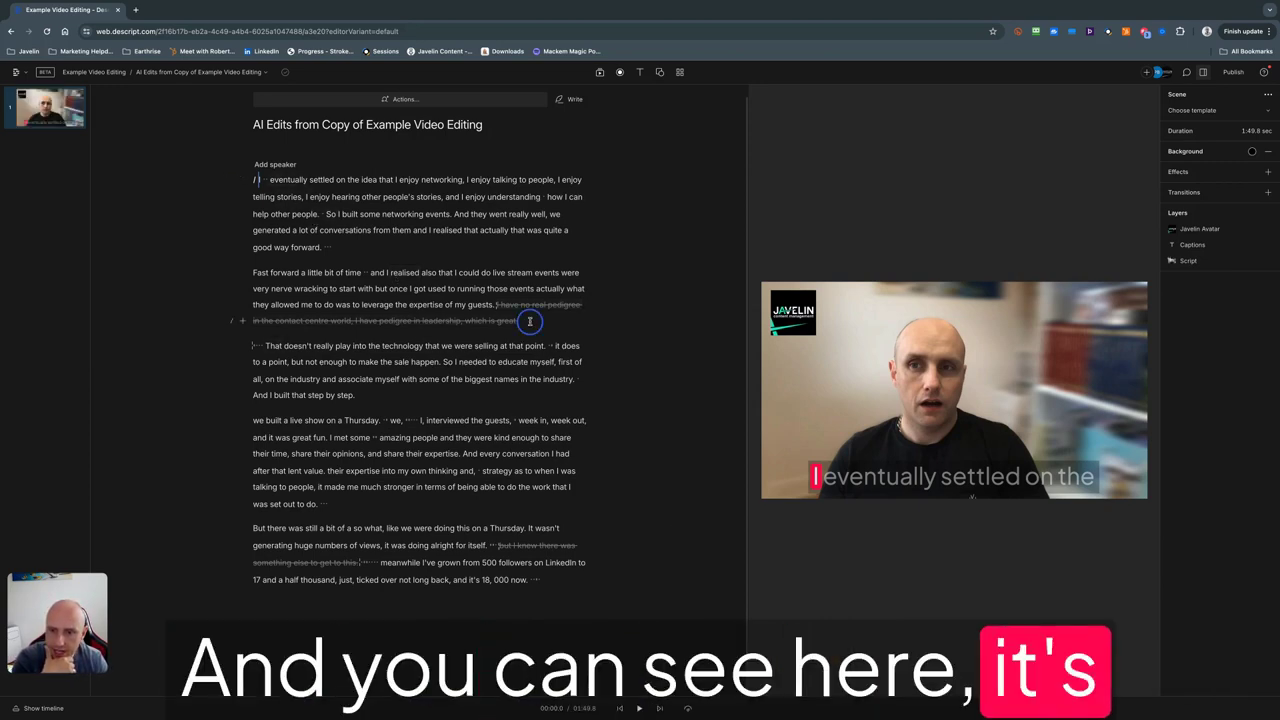
pyautogui.moveTo(530, 321); pyautogui.dragTo(497, 305)
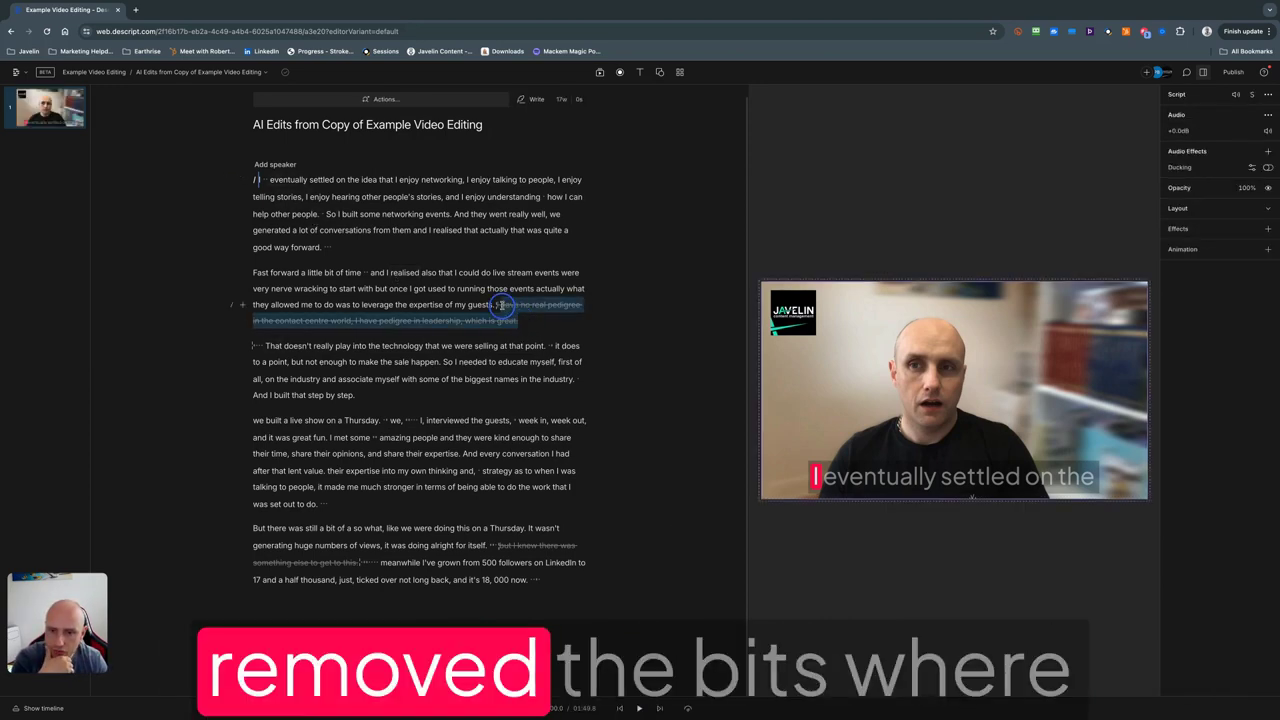
pyautogui.click(550, 321)
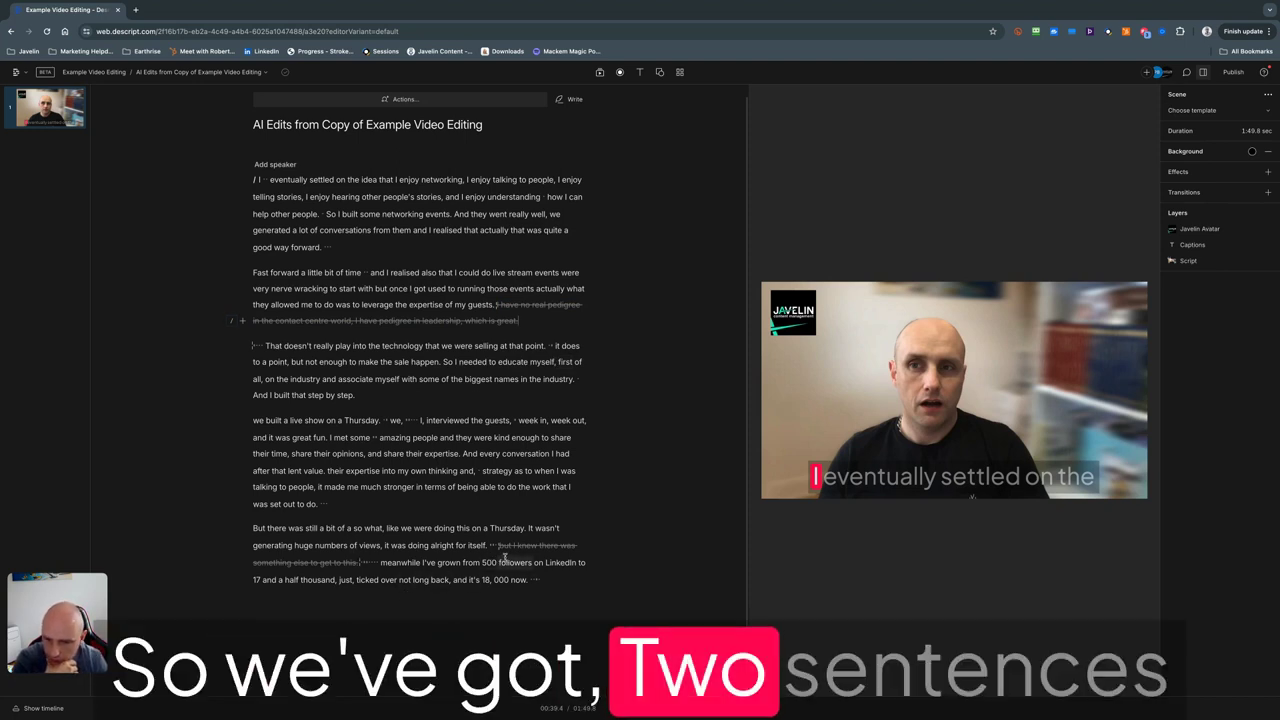
pyautogui.moveTo(508, 545)
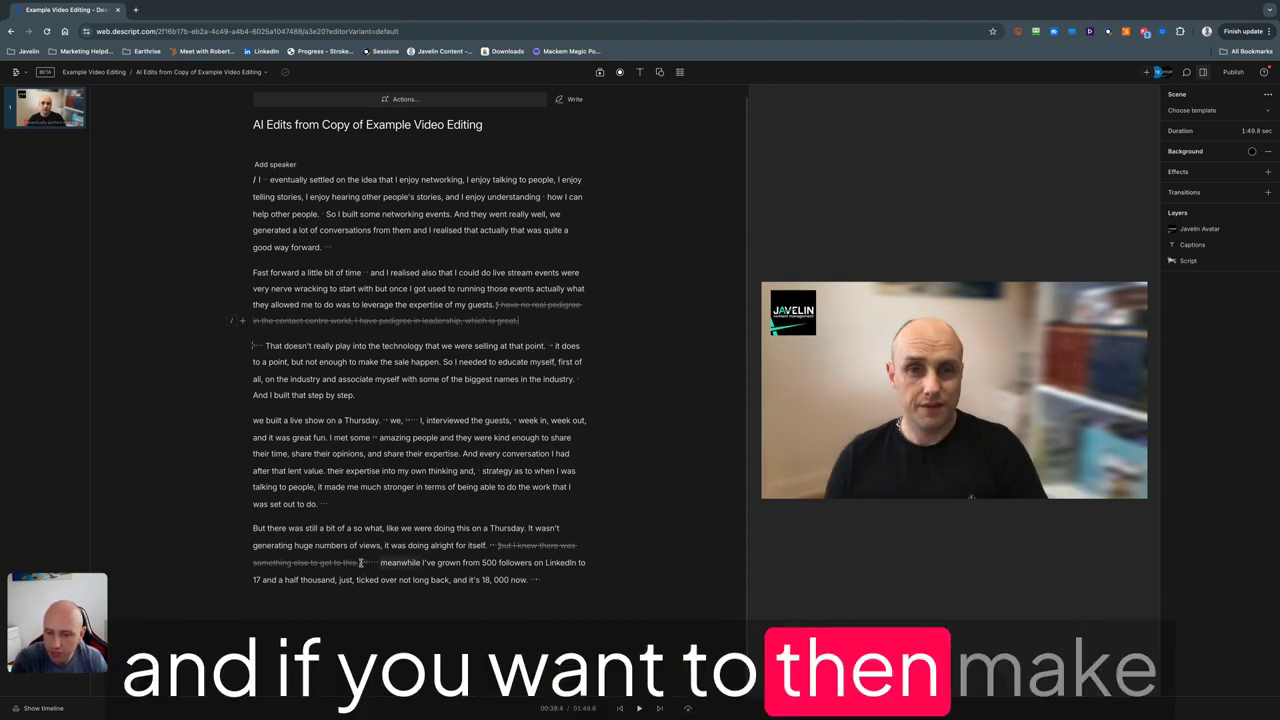
pyautogui.moveTo(360, 562); pyautogui.dragTo(500, 547)
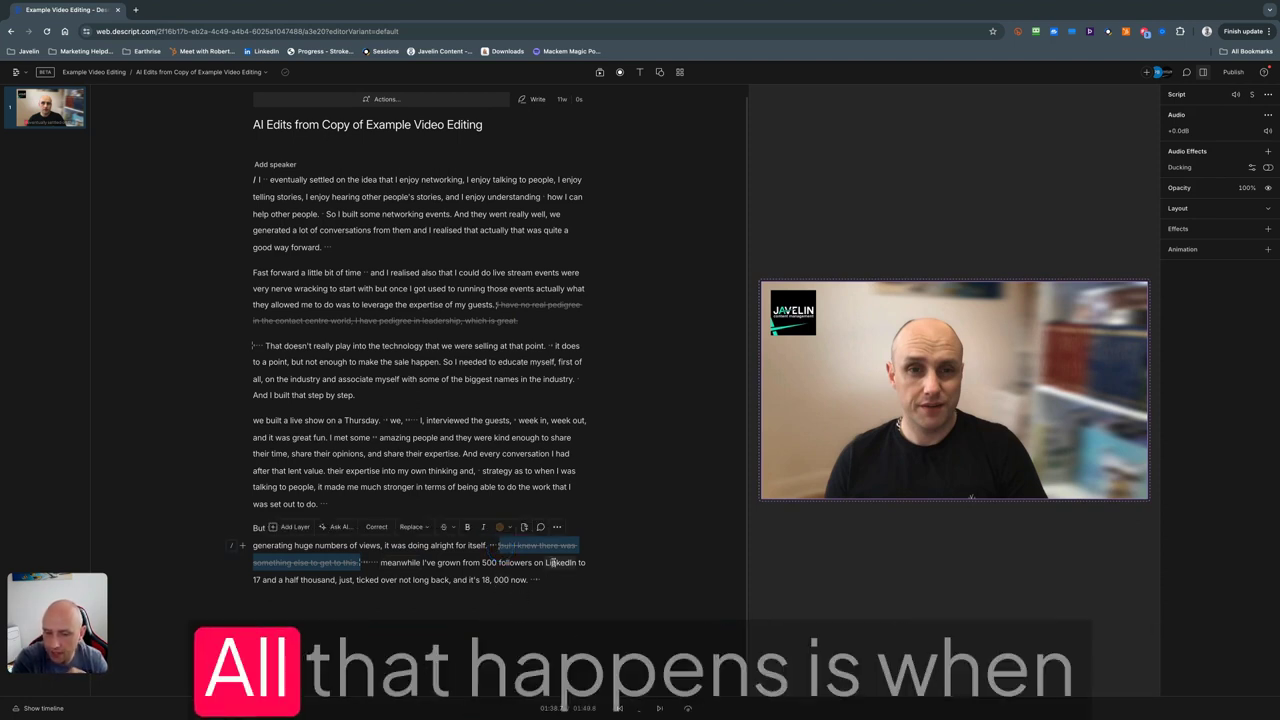
pyautogui.click(500, 545)
pyautogui.moveTo(499, 545); pyautogui.dragTo(357, 563)
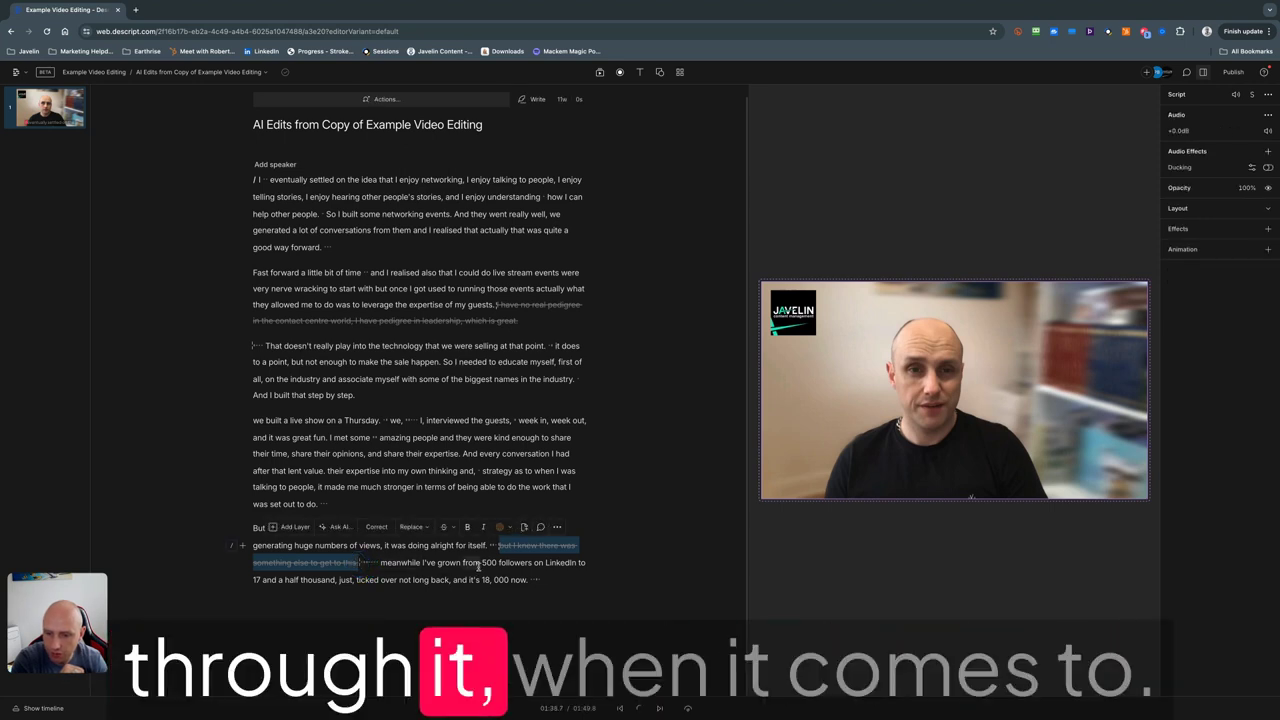
pyautogui.click(465, 546)
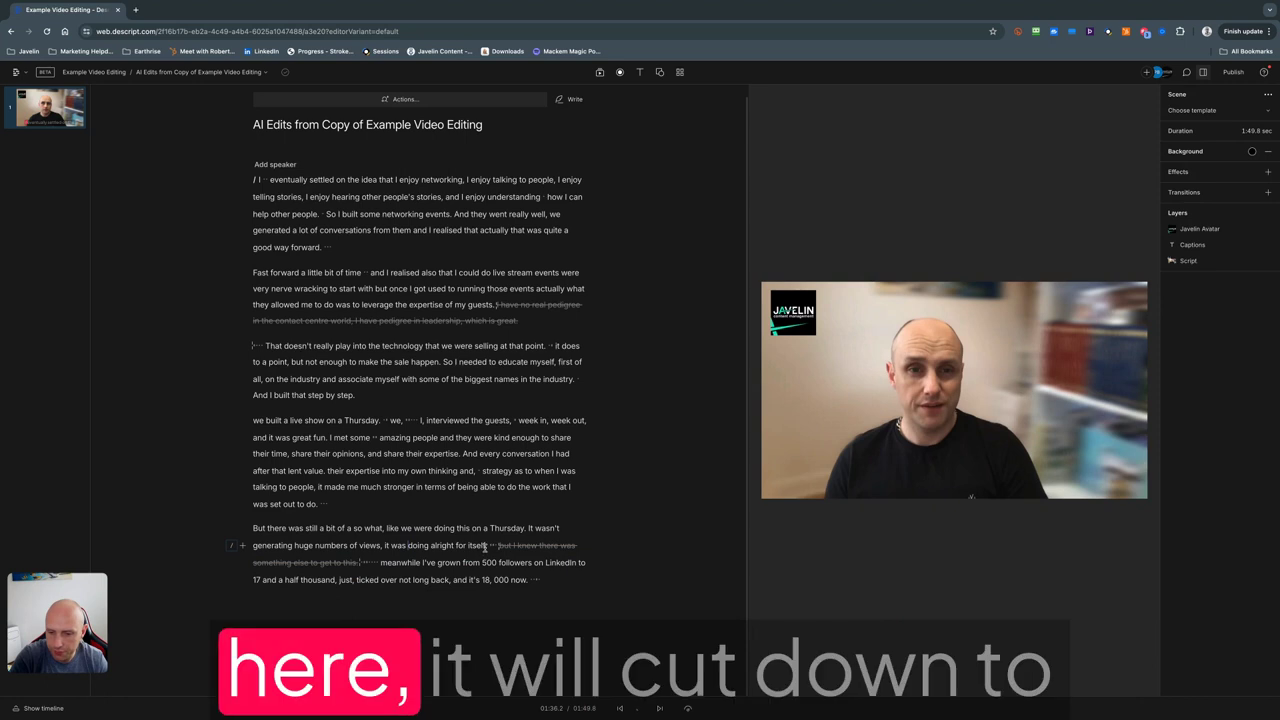
pyautogui.click(383, 563)
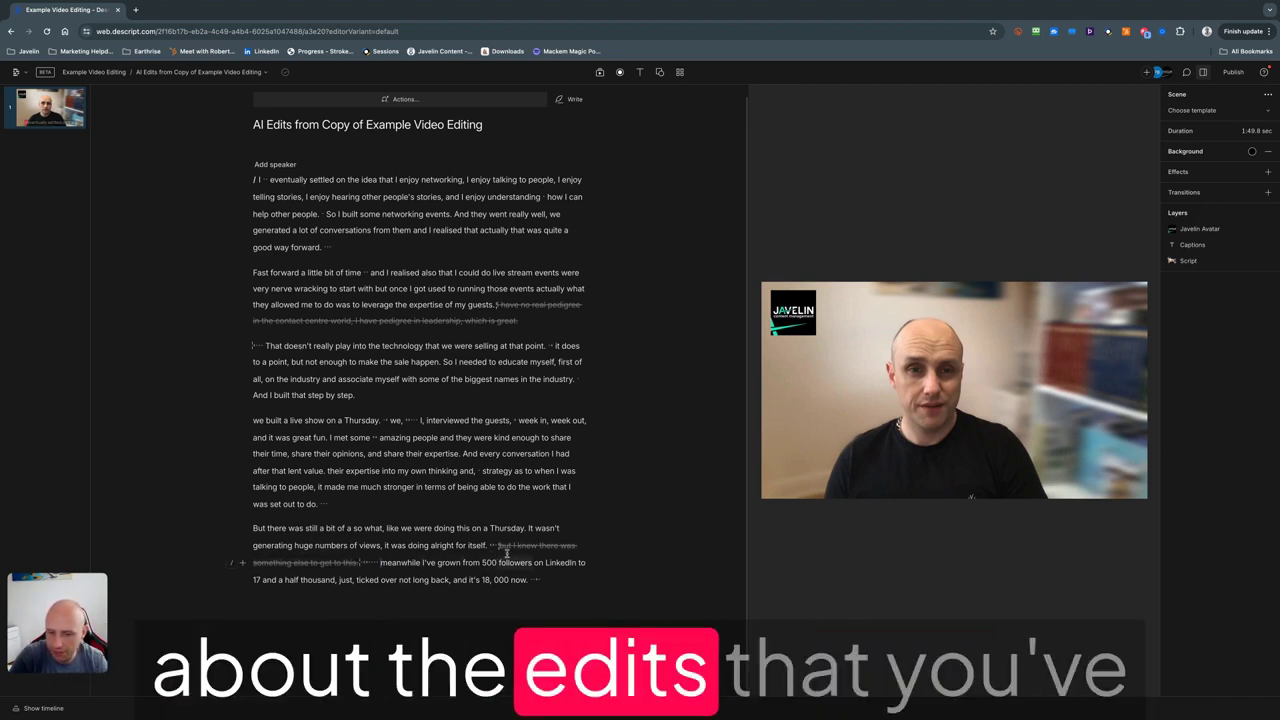
pyautogui.moveTo(498, 545)
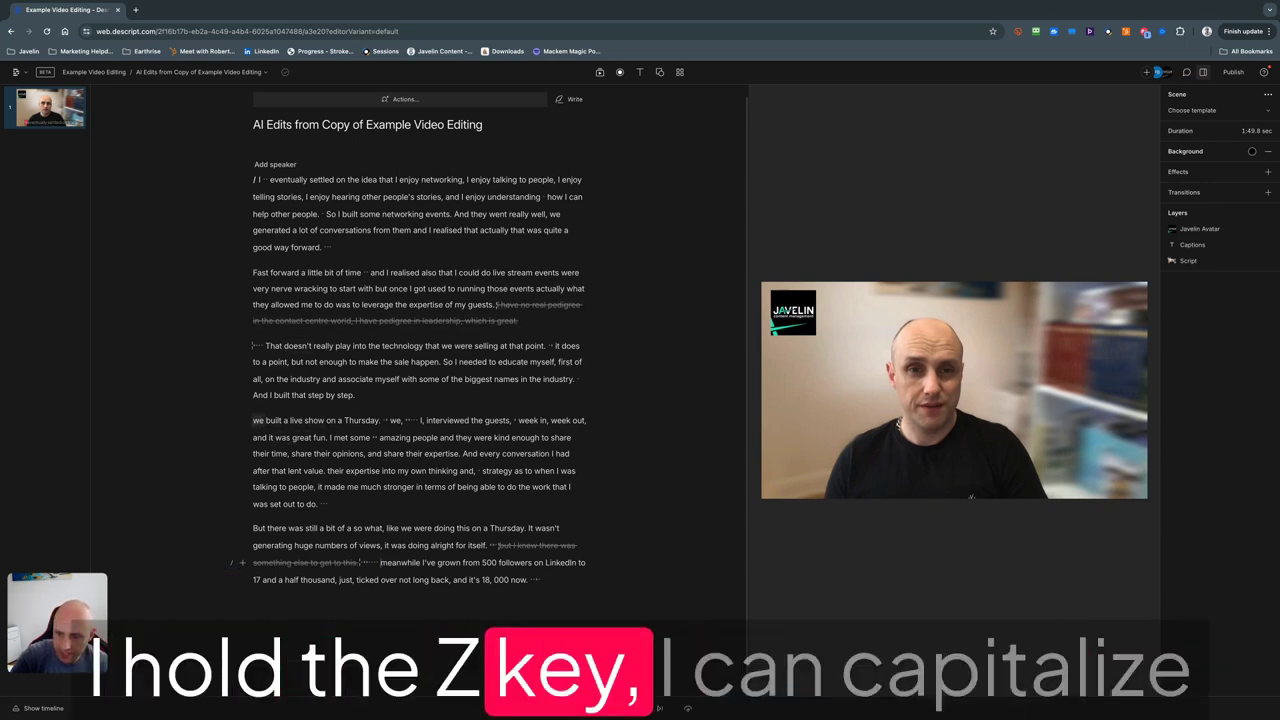
# Capitalise 'We' at the start of the live-show paragraph and select the pause after 'time'.
pyautogui.click(261, 437)
pyautogui.click(259, 422)
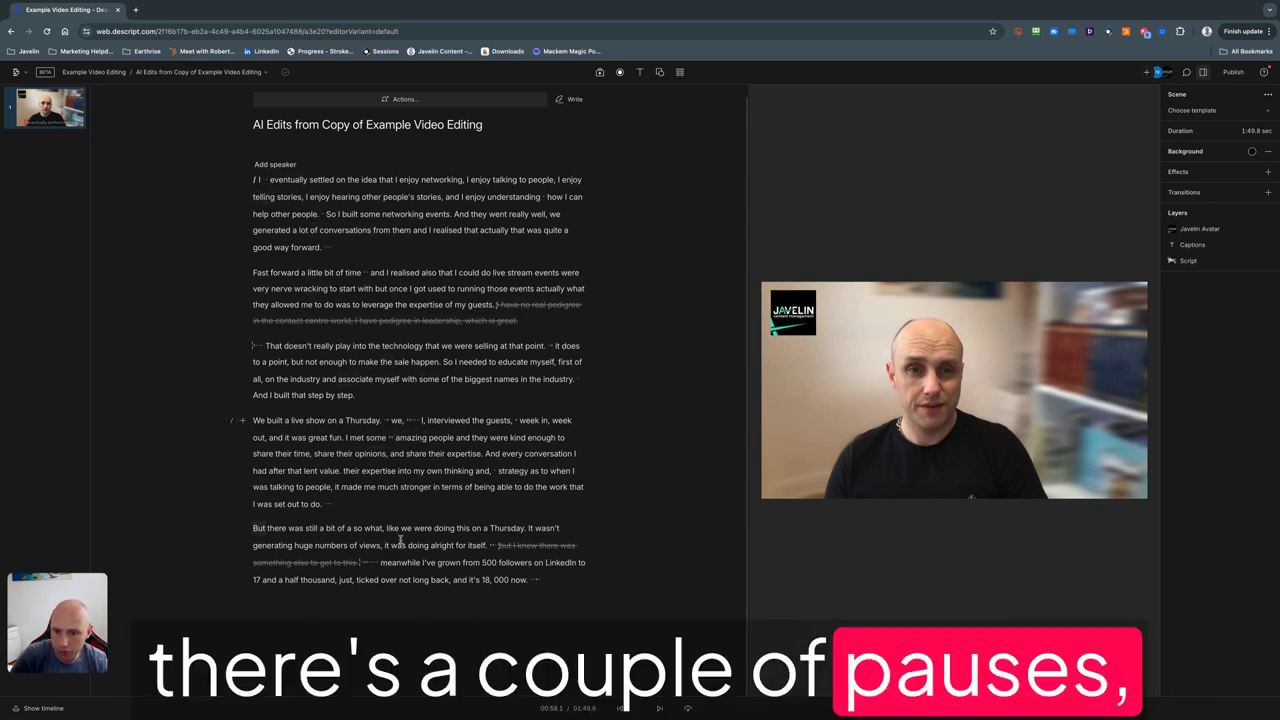
pyautogui.click(366, 272)
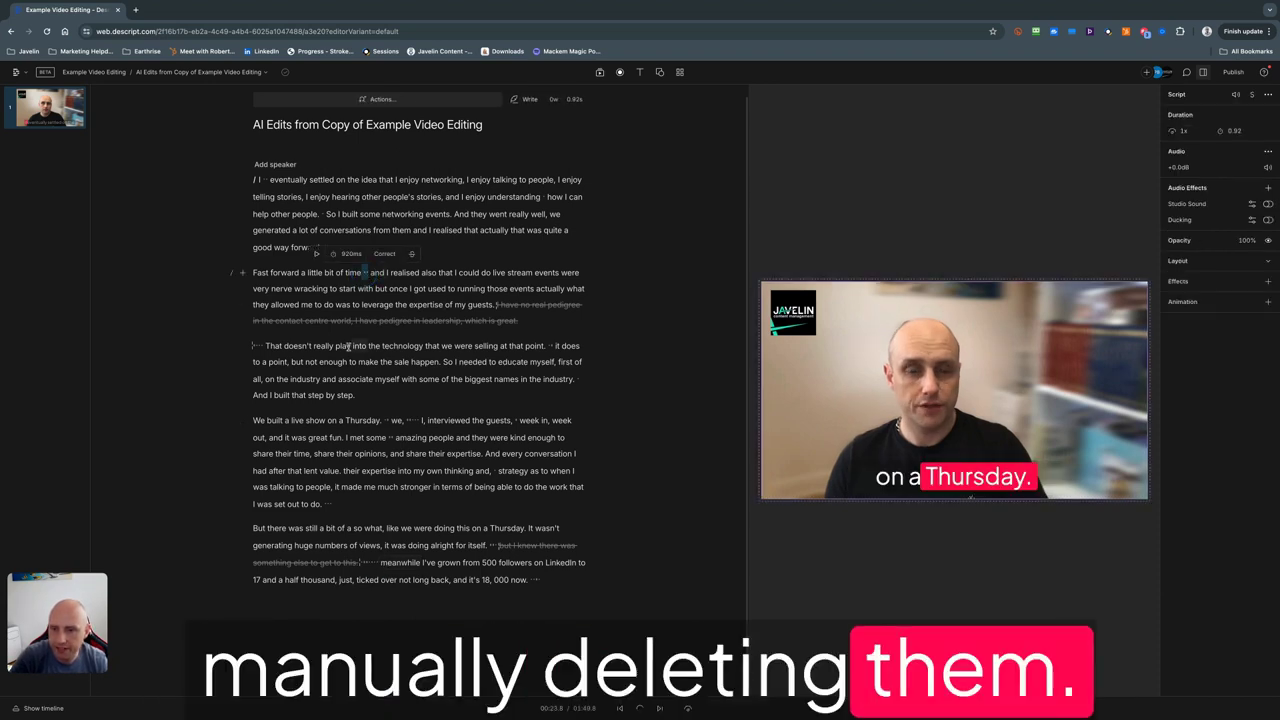
# Shorten all word gaps of 3 seconds or more to 1 second across the script.
pyautogui.click(372, 100)
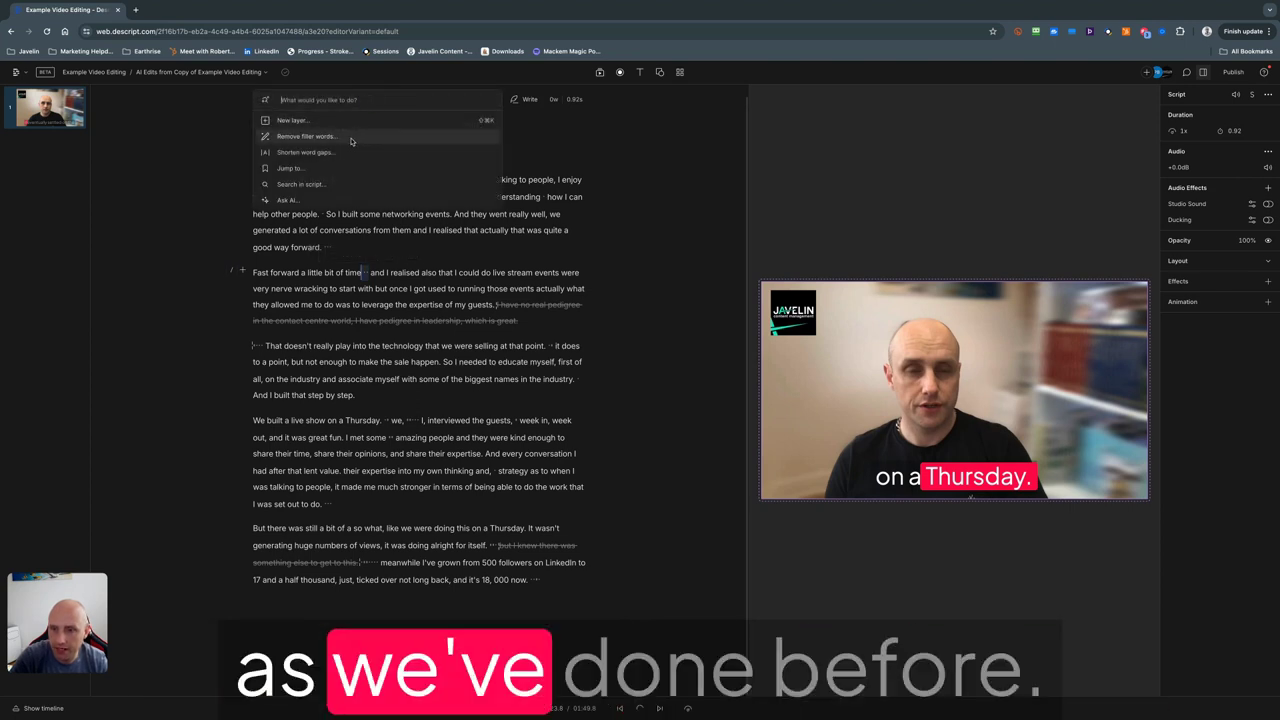
pyautogui.click(304, 152)
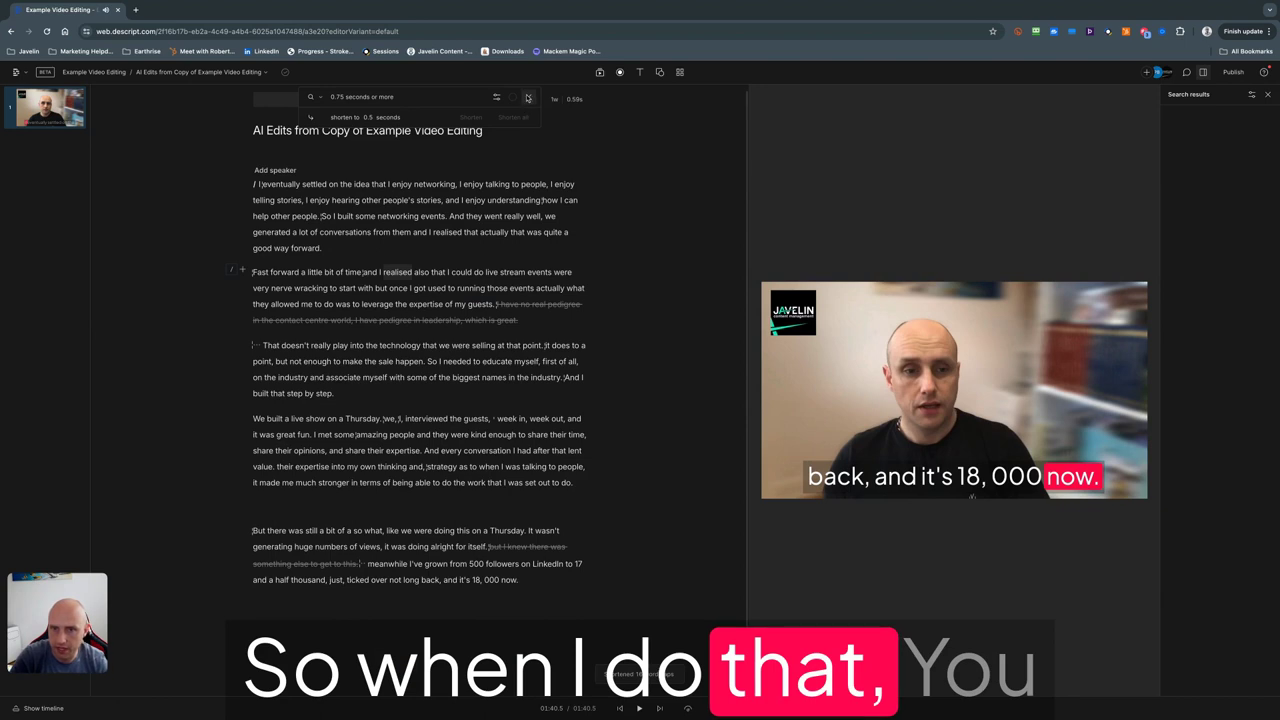
pyautogui.click(528, 97)
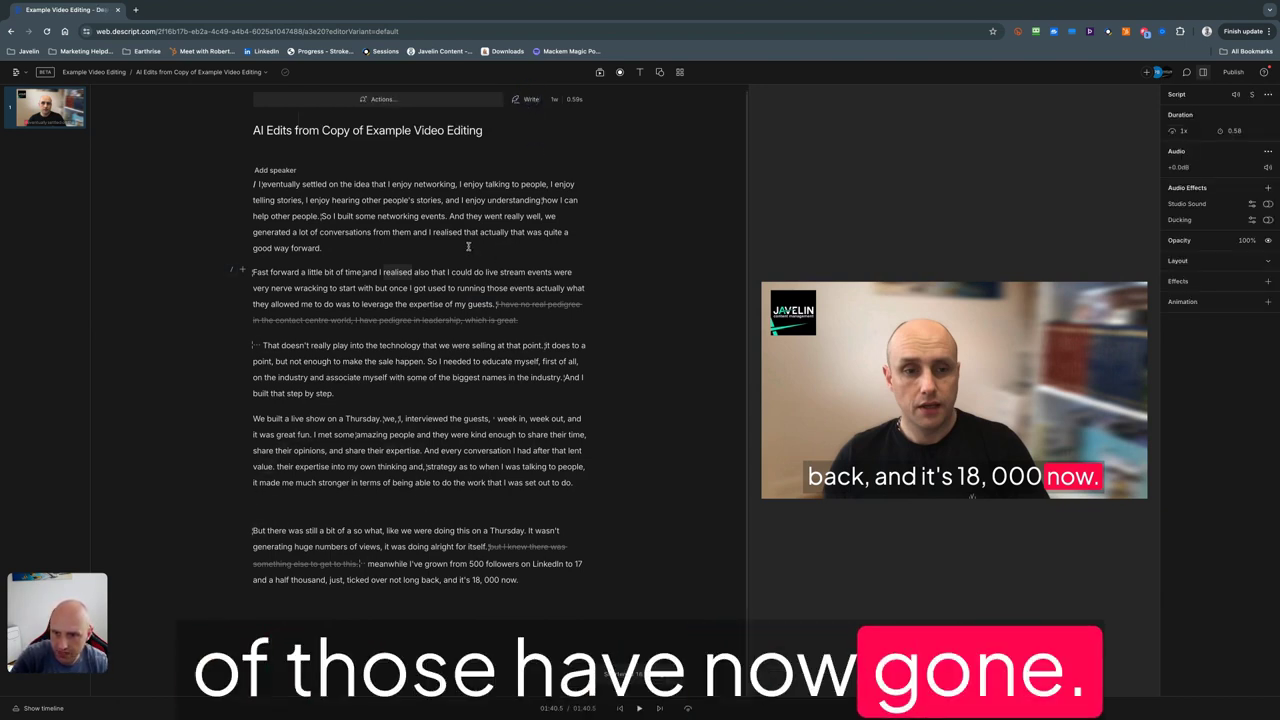
pyautogui.click(343, 273)
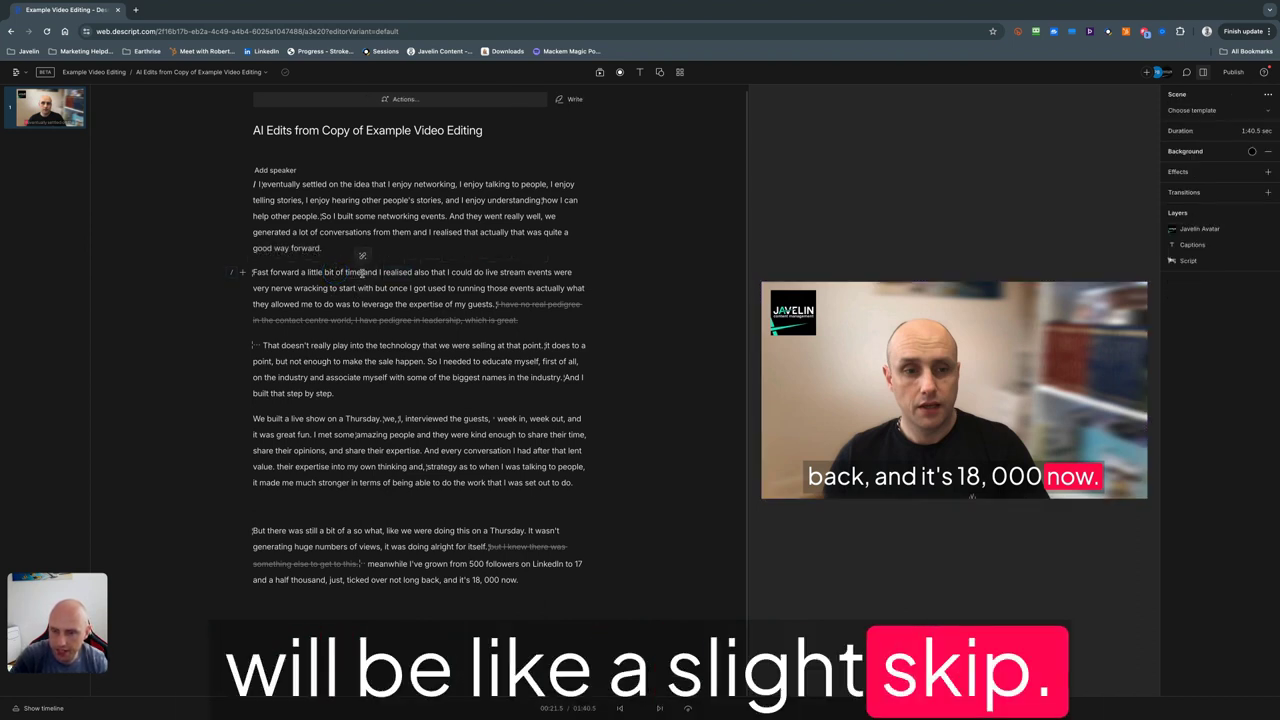
pyautogui.click(30, 708)
pyautogui.press('space')
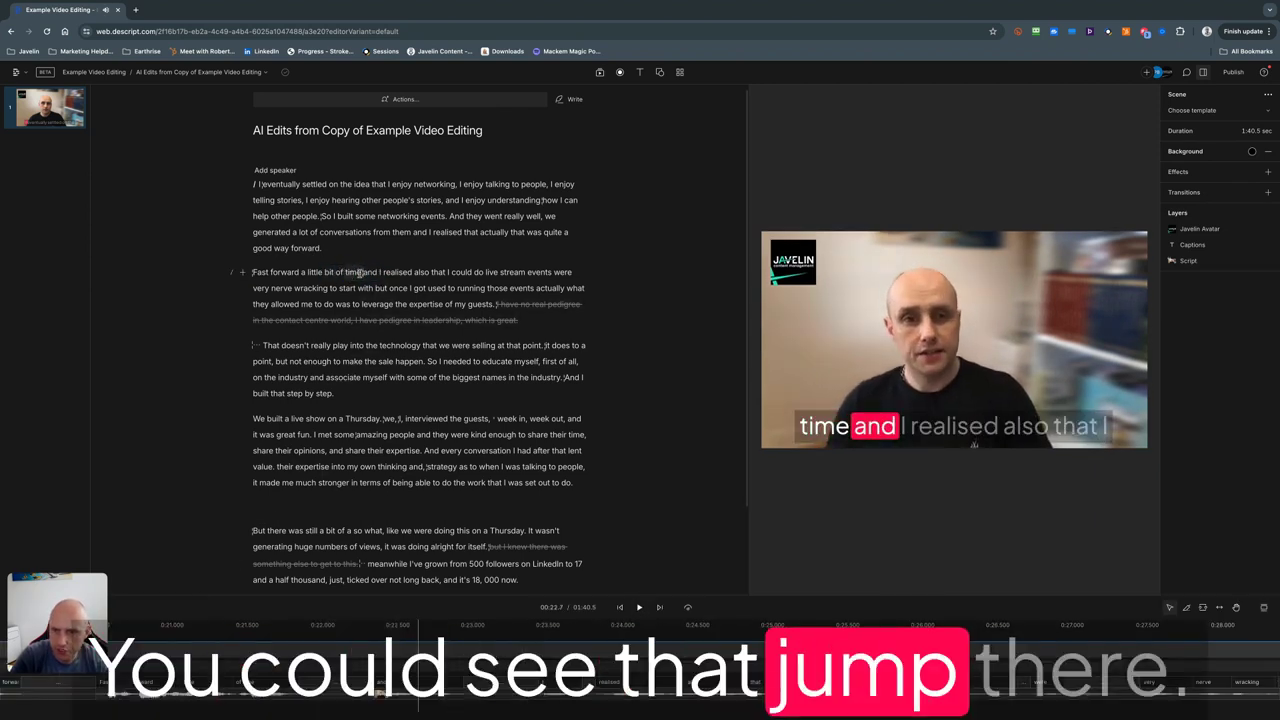
pyautogui.click(363, 272)
pyautogui.click(379, 699)
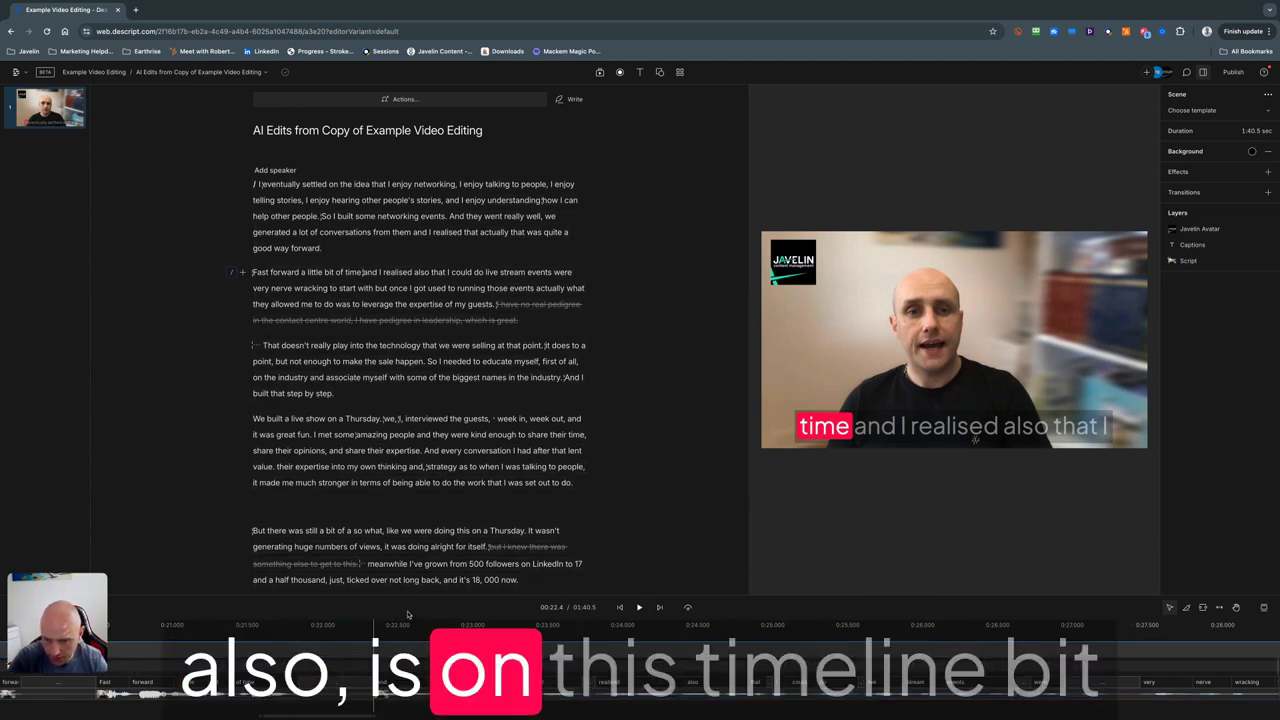
pyautogui.moveTo(400, 593); pyautogui.dragTo(425, 522)
pyautogui.moveTo(432, 463); pyautogui.dragTo(430, 408)
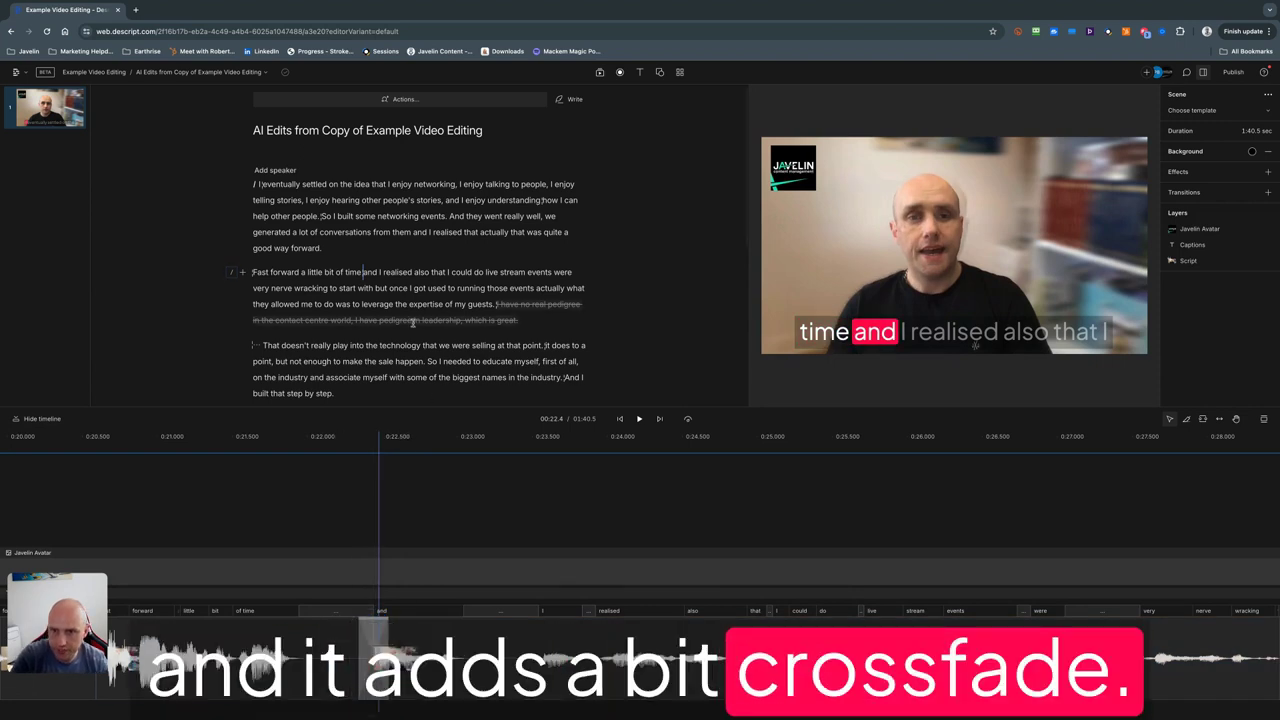
pyautogui.click(304, 272)
pyautogui.press('space')
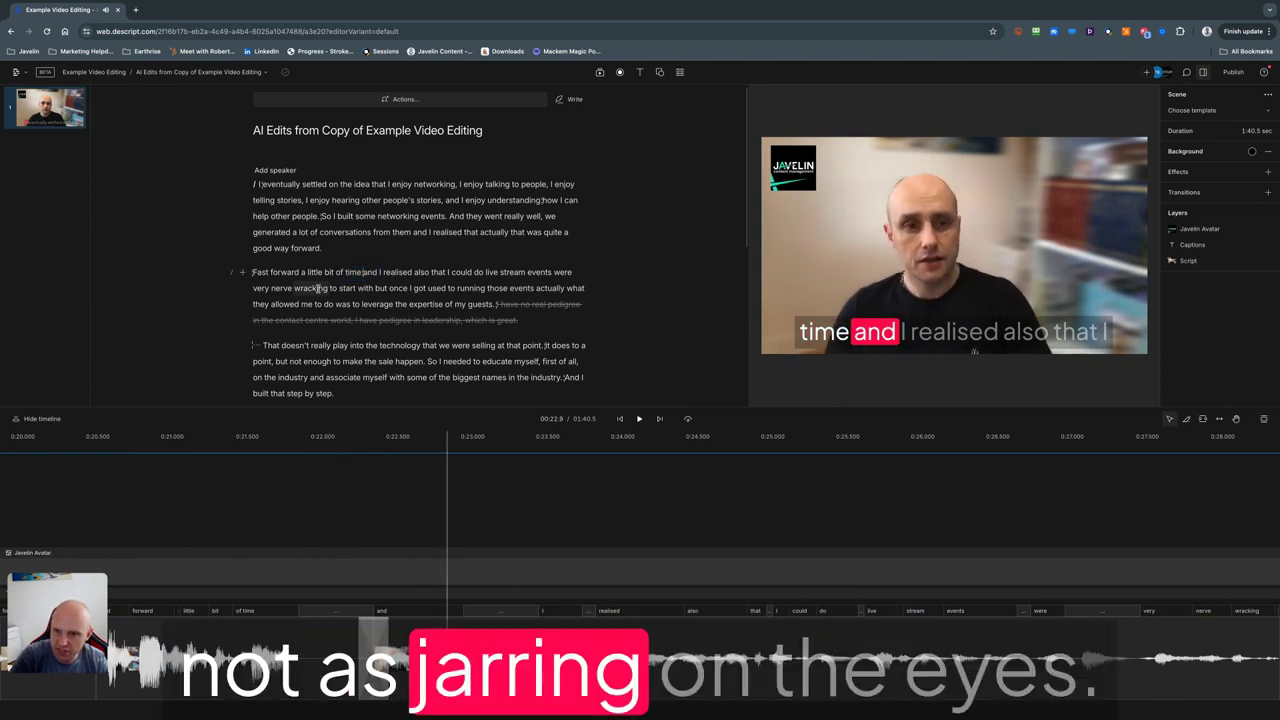
pyautogui.scroll(-5, 517, 256)
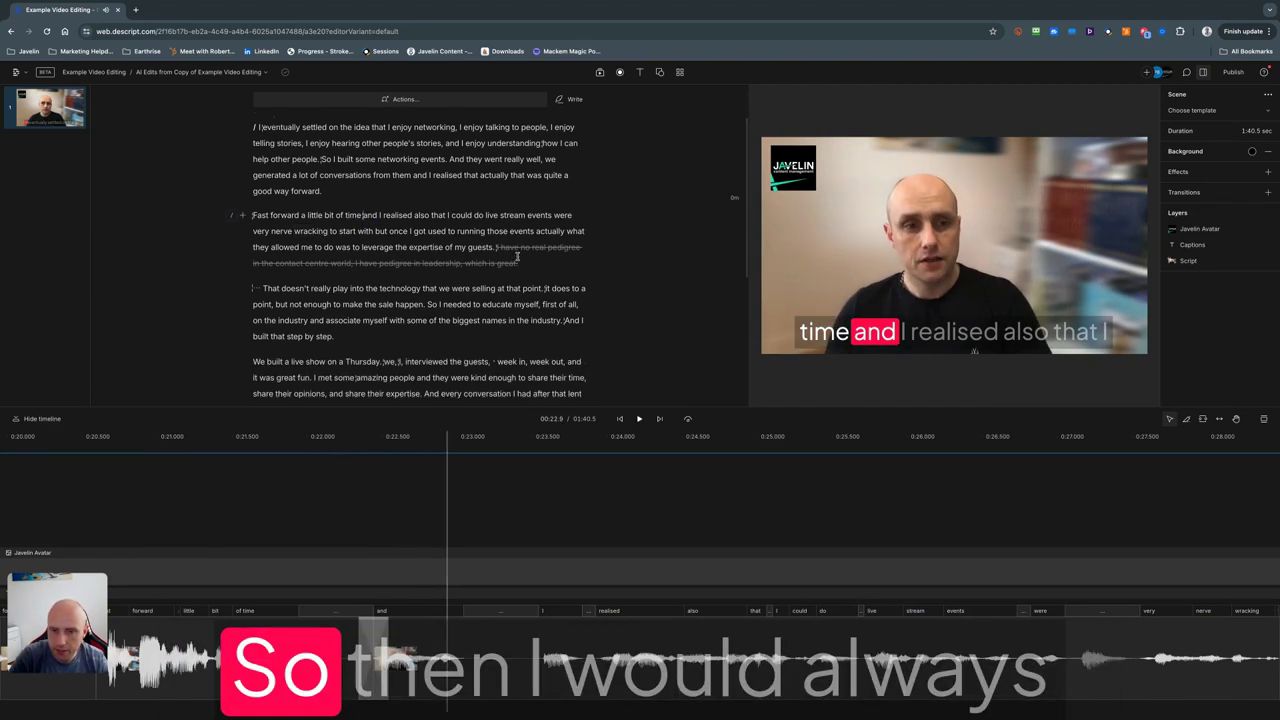
pyautogui.scroll(-8, 520, 258)
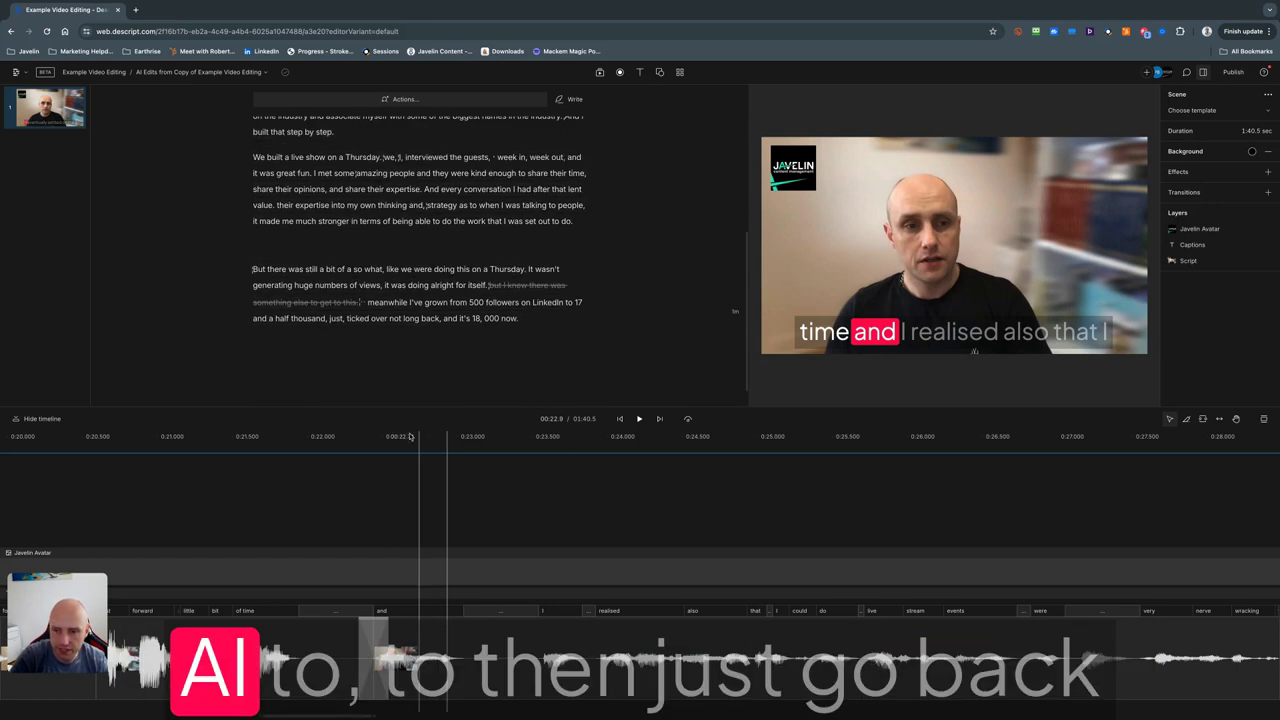
pyautogui.click(45, 419)
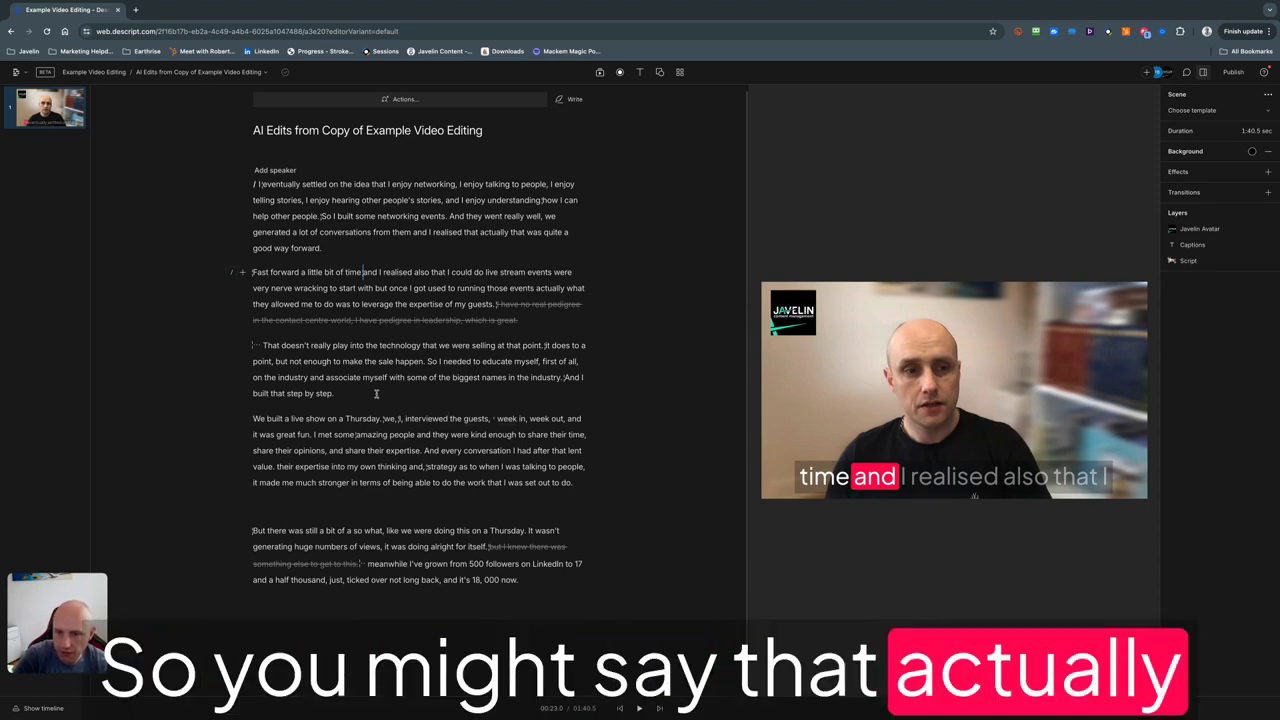
# Strike out the paragraph 'That doesn't really play into the technology…'.
pyautogui.moveTo(471, 397); pyautogui.dragTo(248, 346)
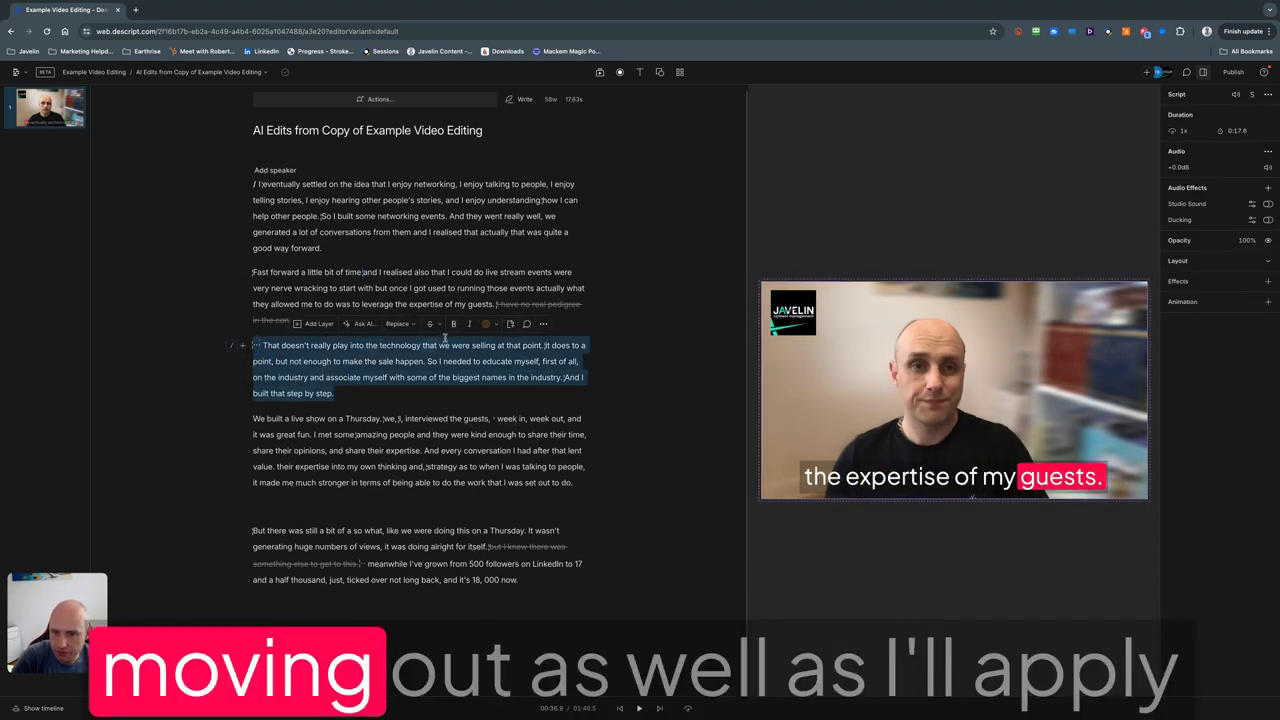
pyautogui.click(431, 324)
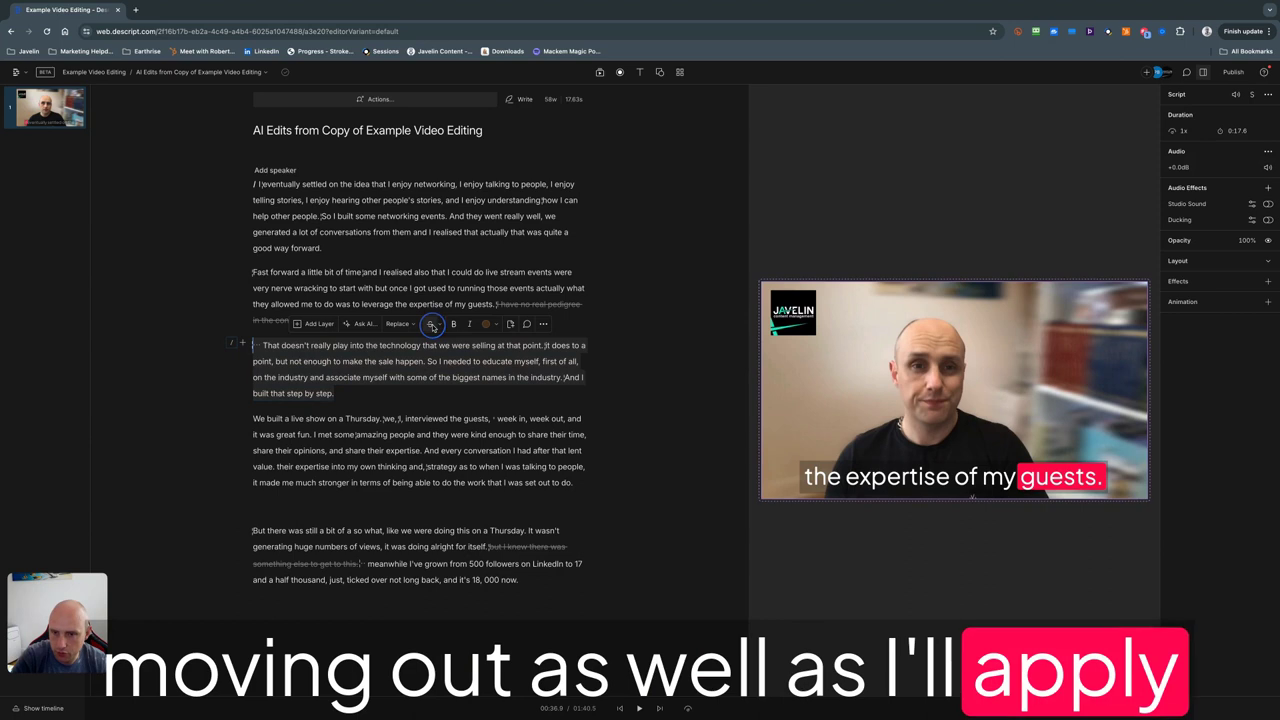
pyautogui.click(453, 450)
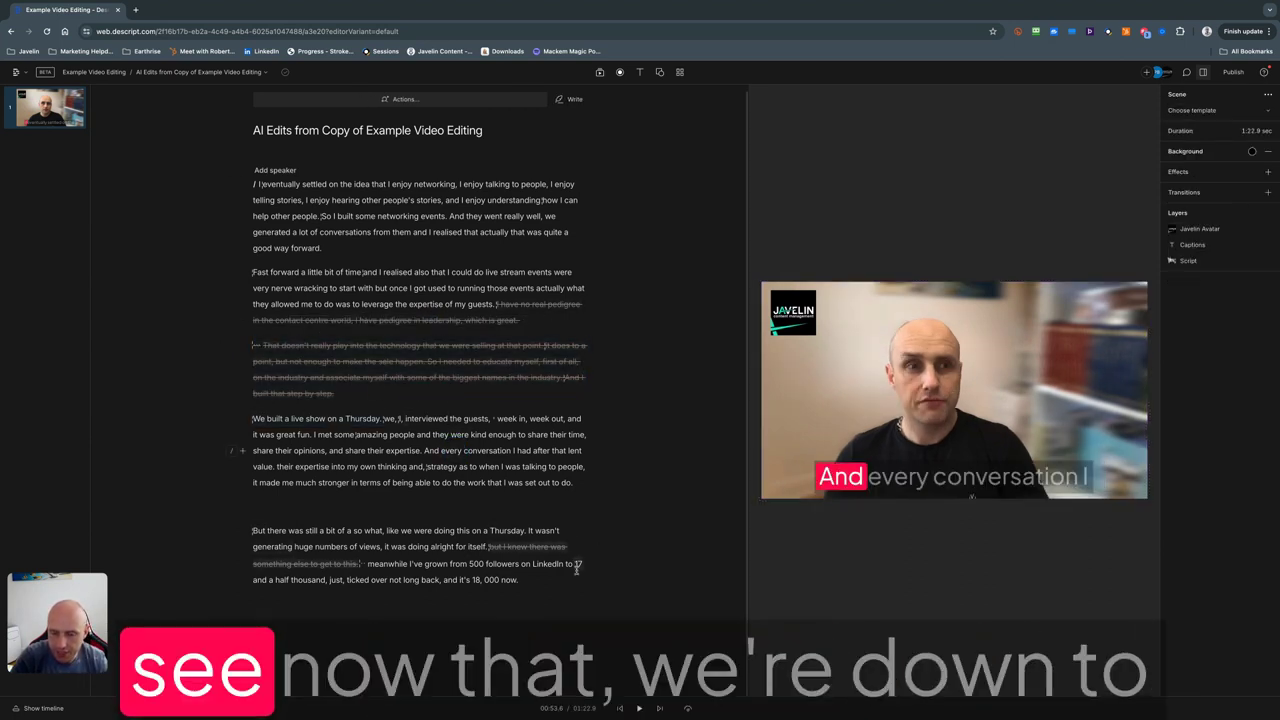
# Select the closing sentence at the end of the script.
pyautogui.moveTo(542, 581); pyautogui.dragTo(253, 180)
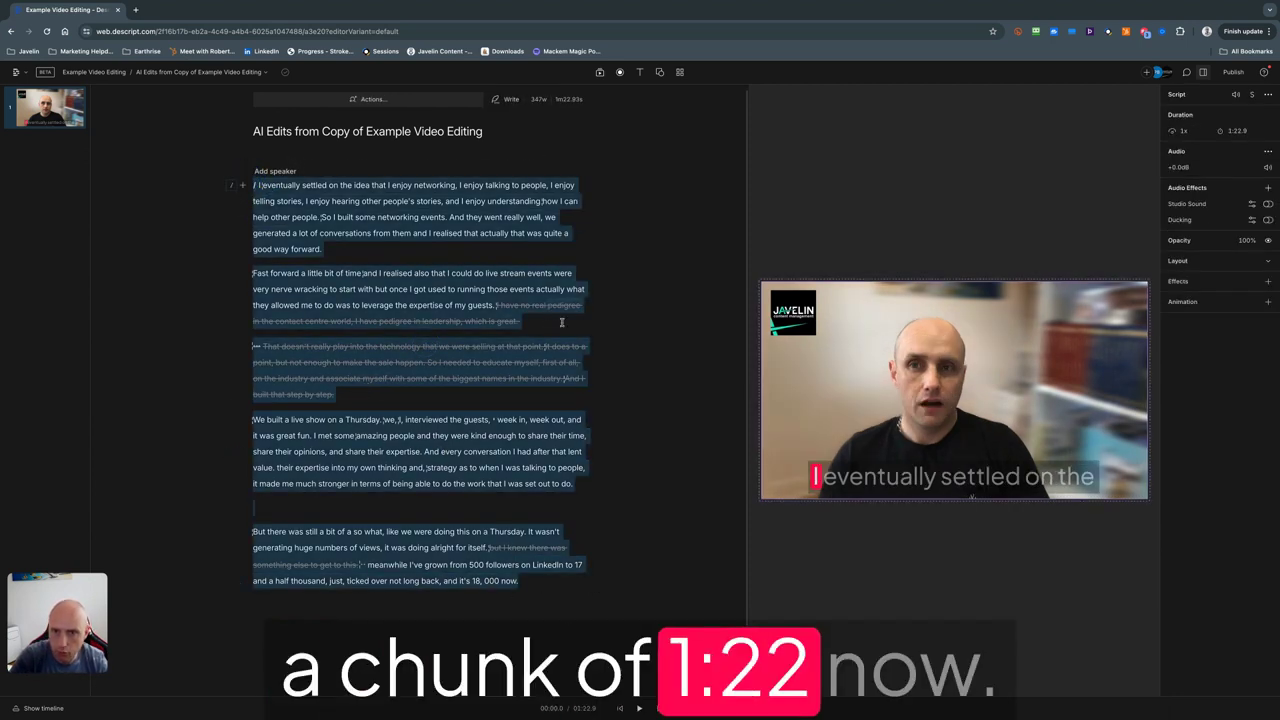
pyautogui.click(568, 580)
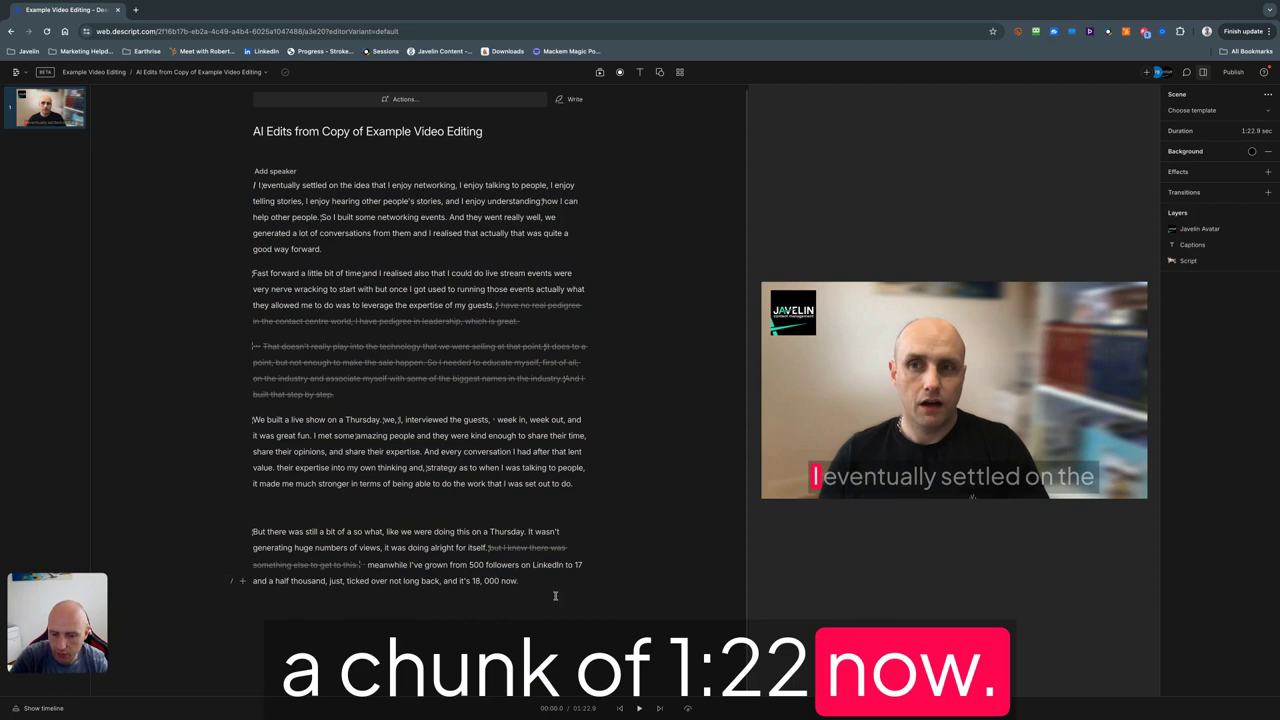
pyautogui.moveTo(555, 596); pyautogui.dragTo(368, 565)
# Strike out the closing 'But there was still a bit of a so what' paragraph about 18,000 followers.
pyautogui.click(568, 600)
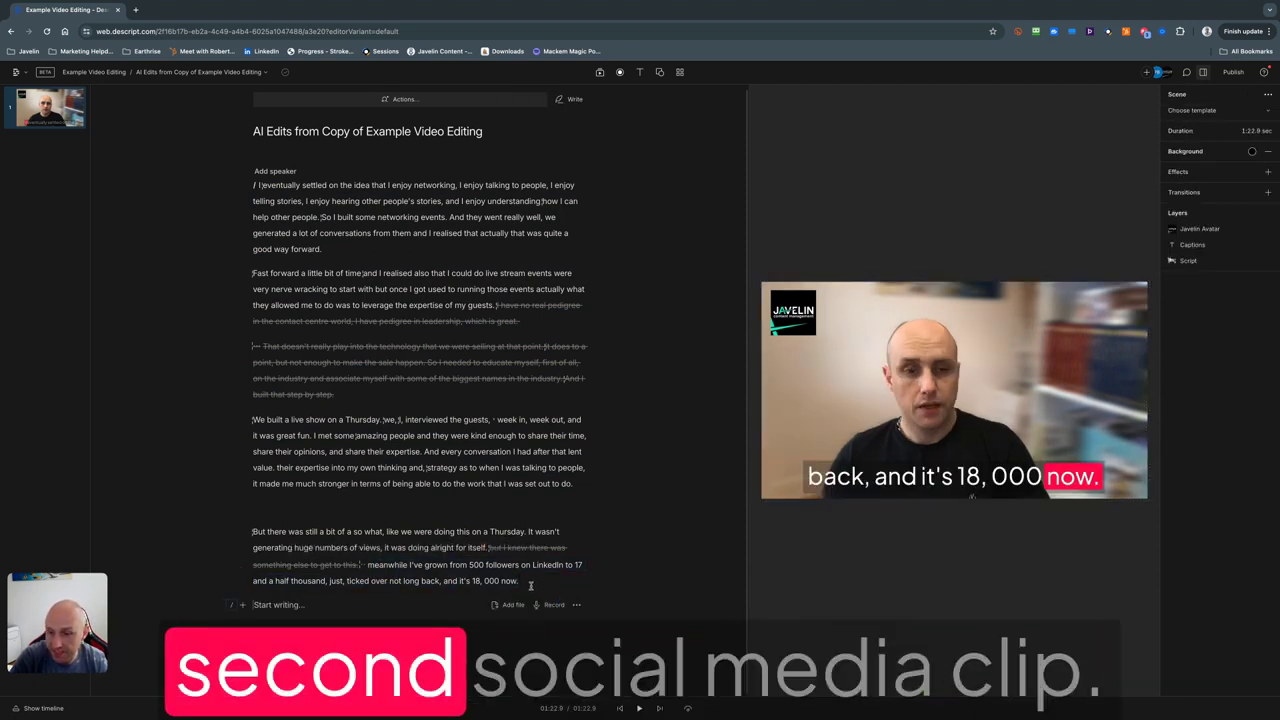
pyautogui.click(167, 519)
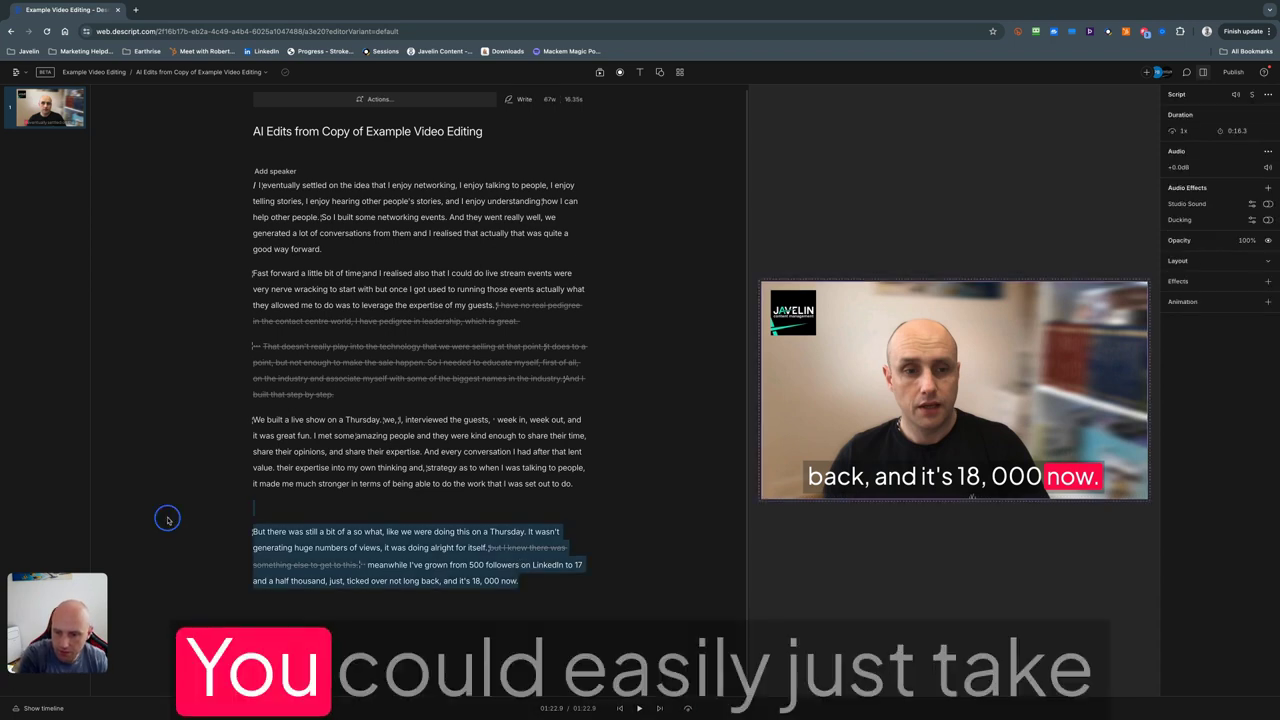
pyautogui.click(426, 511)
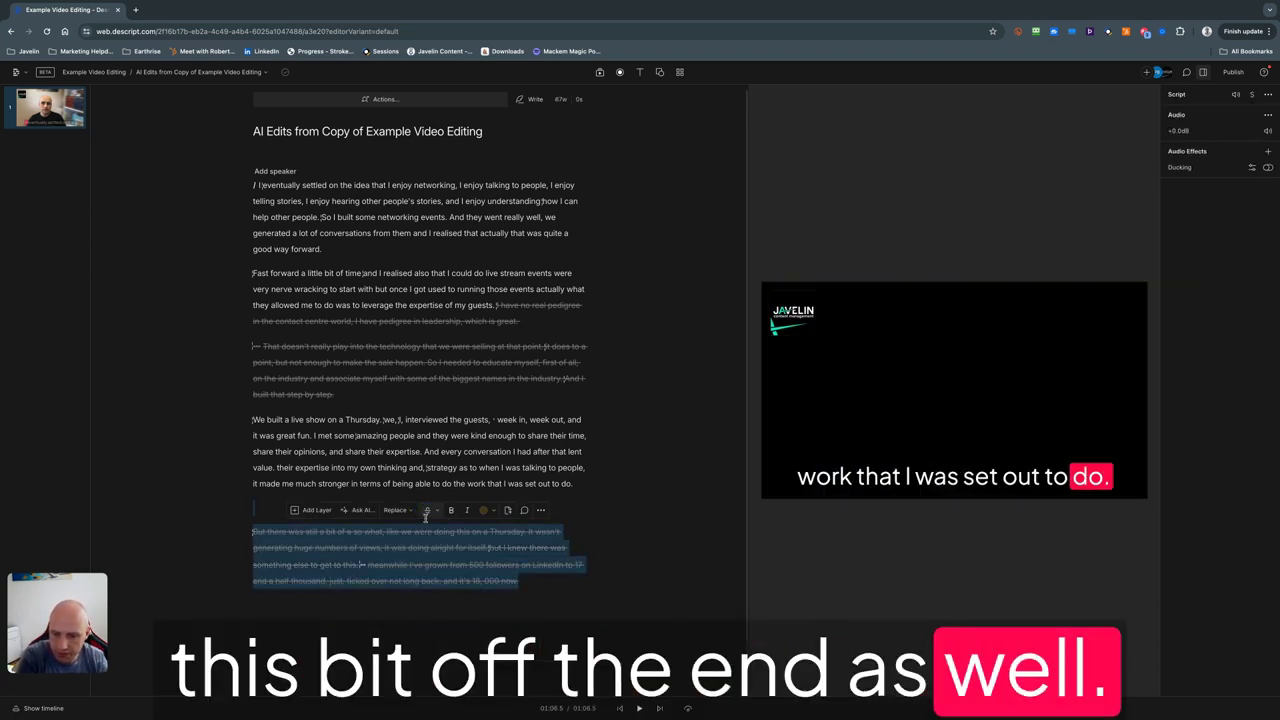
pyautogui.click(581, 503)
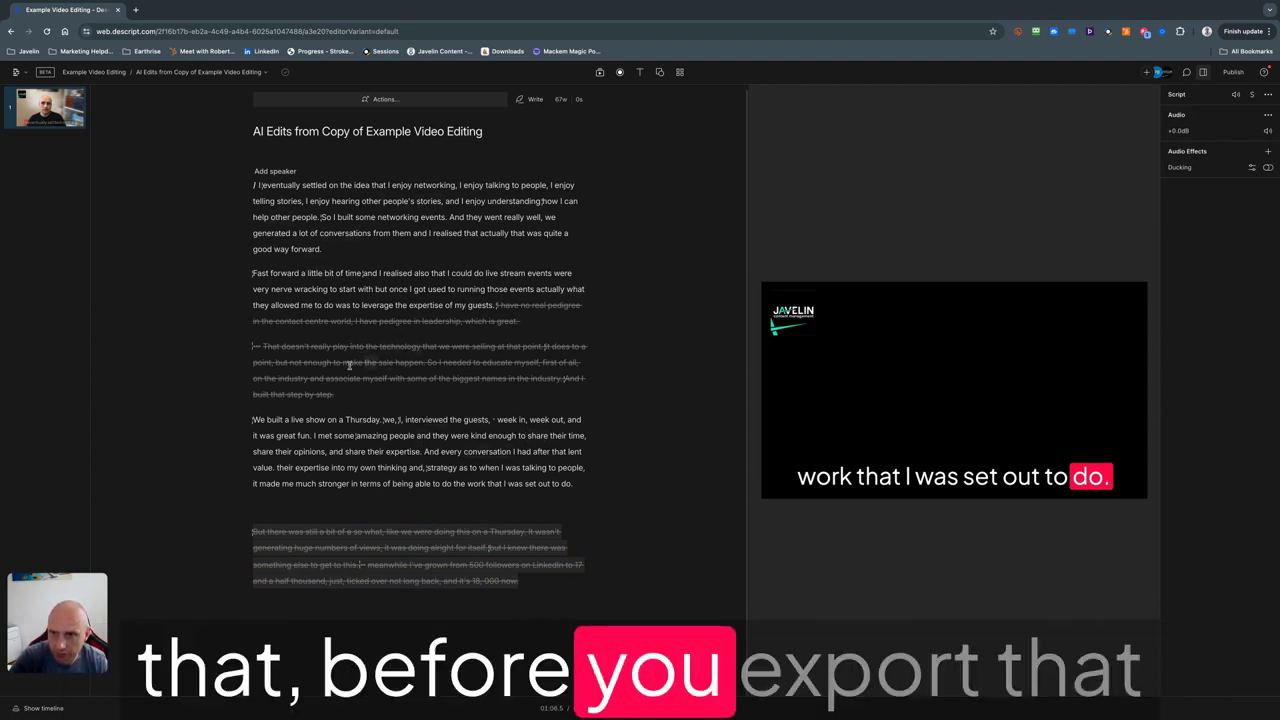
pyautogui.hotkey('shift', 'Down')
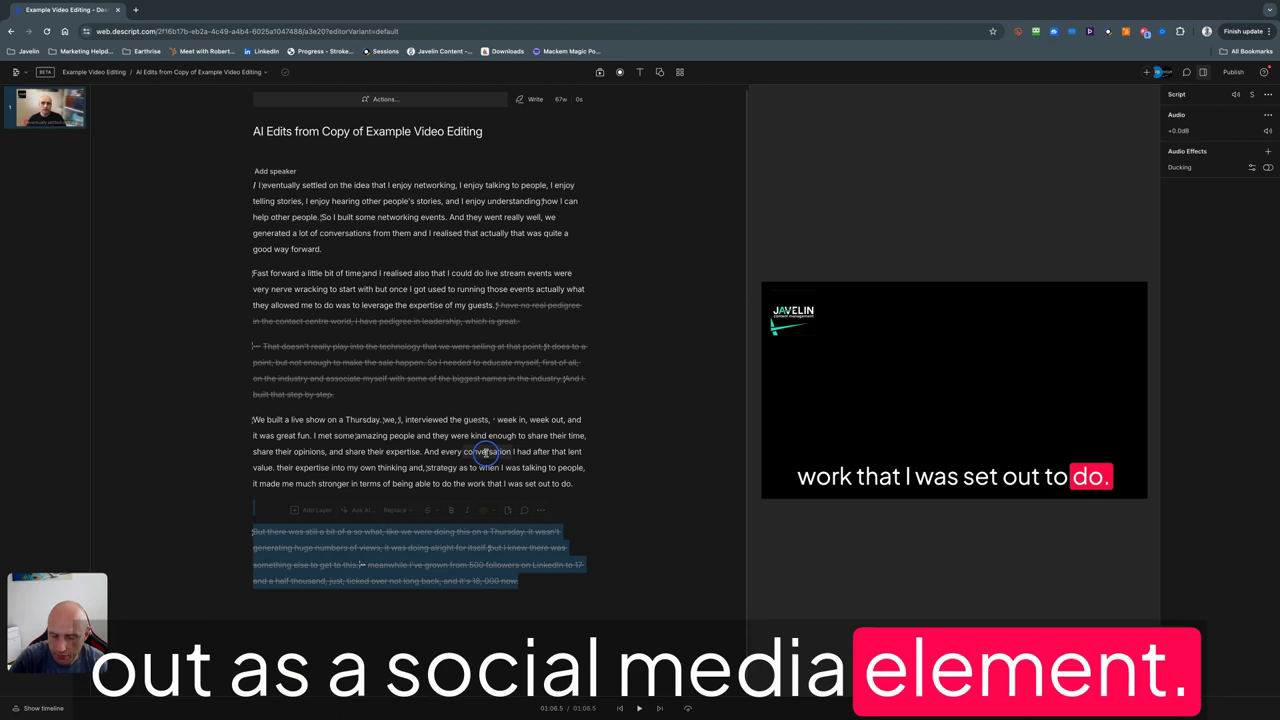